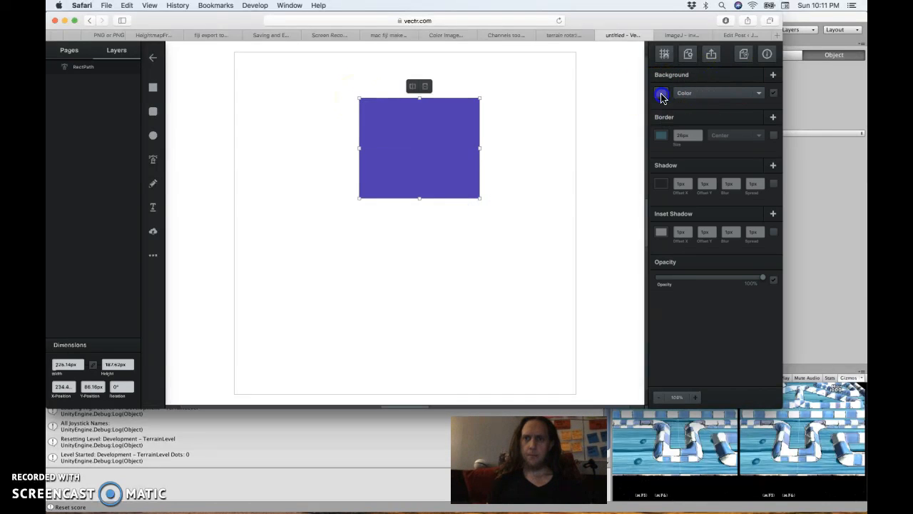
- Remove the background fill from the selected rectangle so only its outline is left
left_click(658, 95)
left_click(571, 121)
left_click_drag(539, 164, 527, 168)
left_click(775, 93)
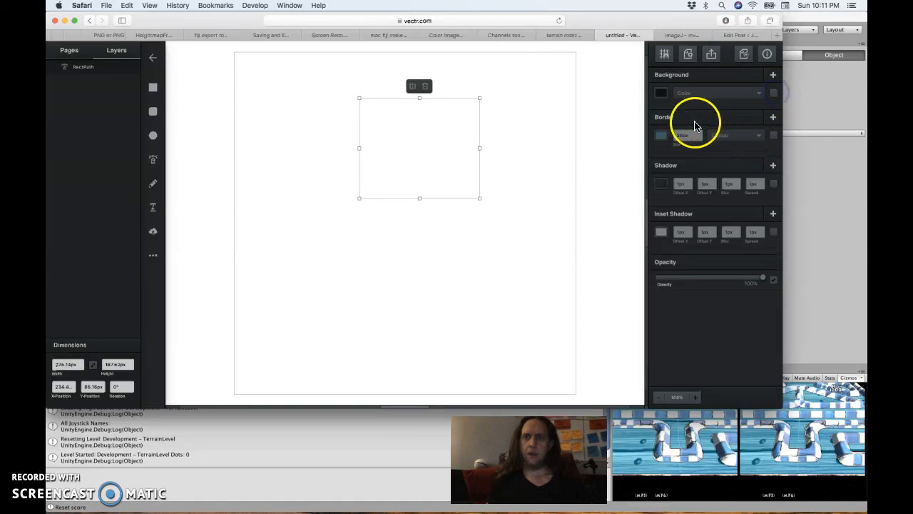
- Give the rectangle a black (#000000) border at full opacity
left_click(661, 136)
mouse_move(603, 125)
left_mouse_down()
mouse_move(603, 93)
mouse_move(495, 177)
left_mouse_up()
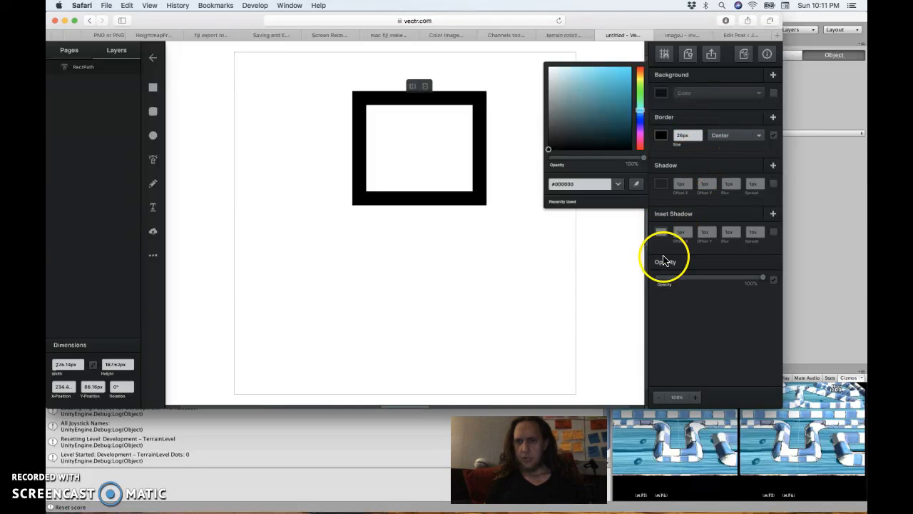
left_click(498, 248)
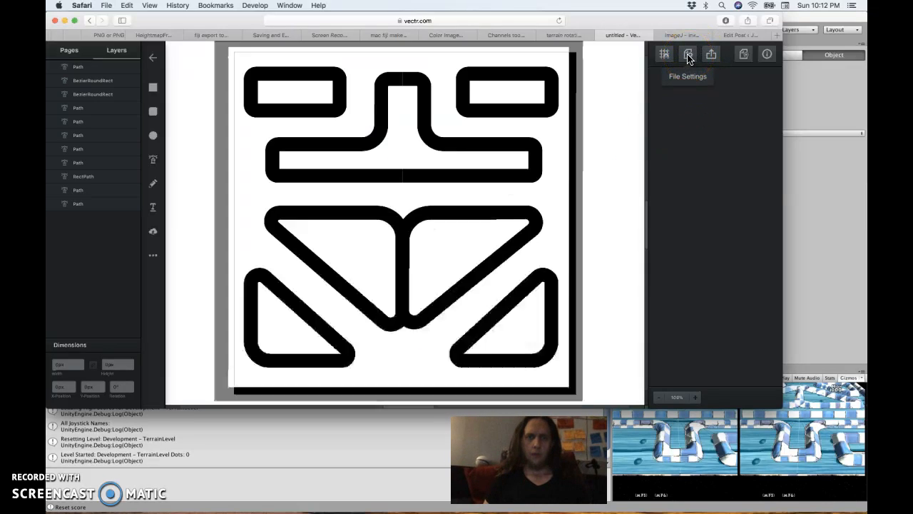
- Export the pattern page as a JPG 513 px wide and save the image to Downloads
left_click(568, 155)
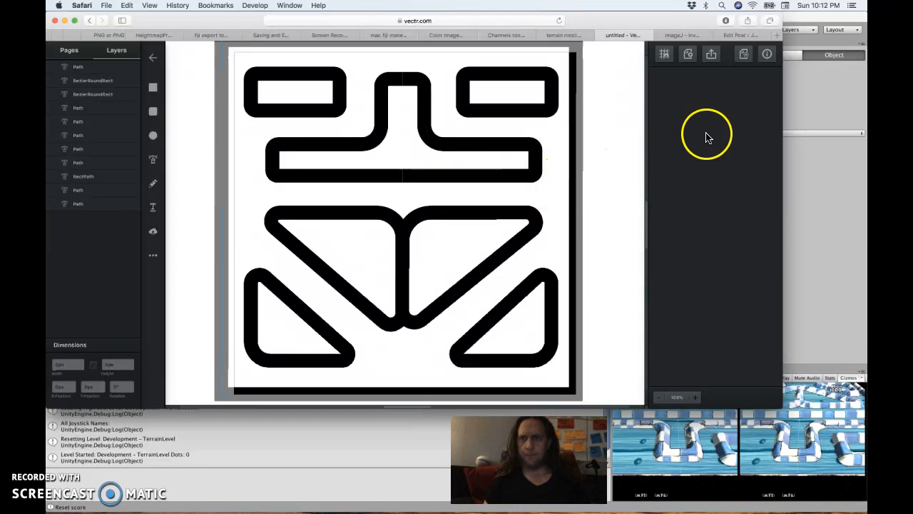
left_click(711, 56)
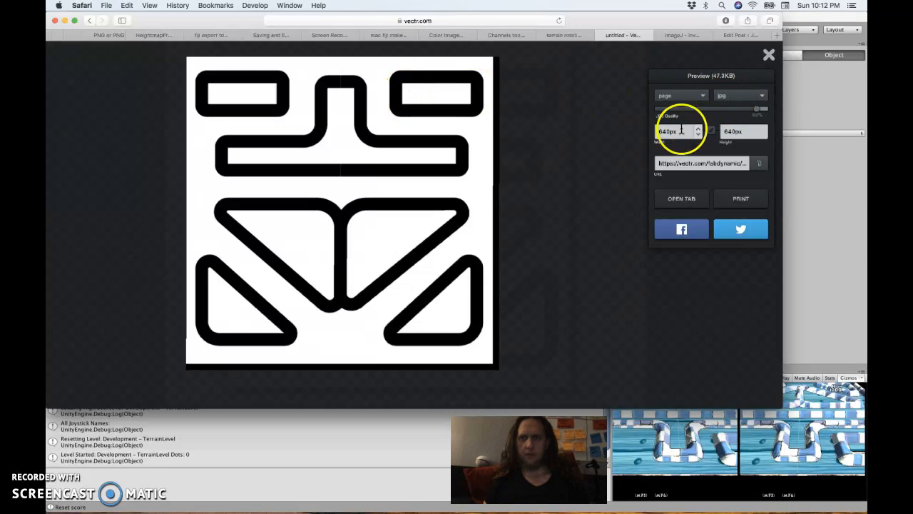
double_click(672, 132)
type("6")
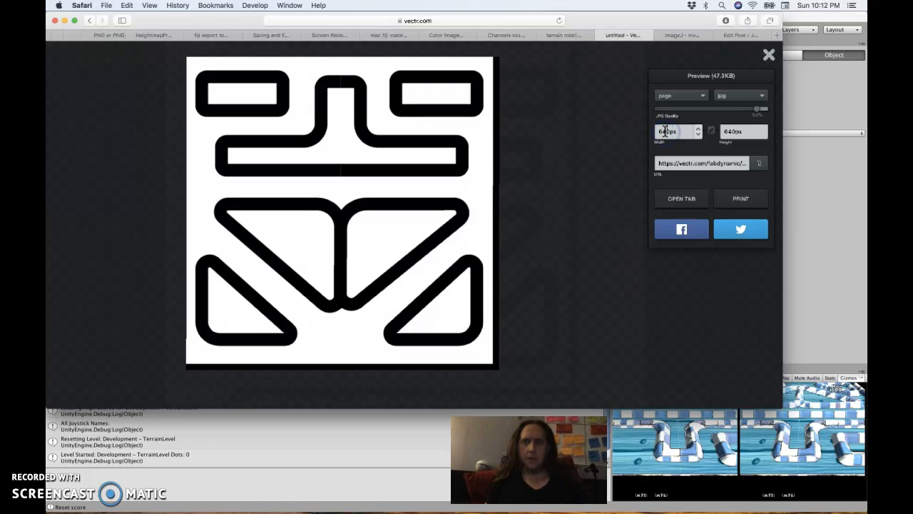
type("1")
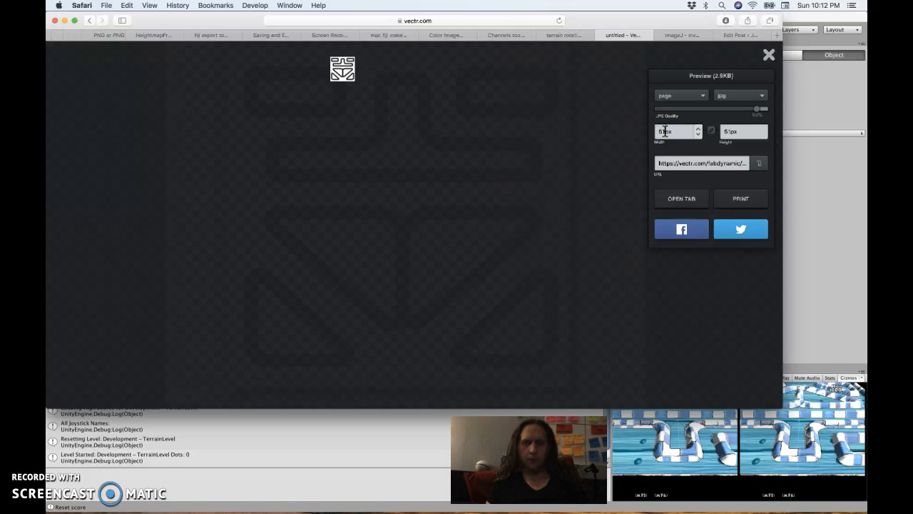
type("3")
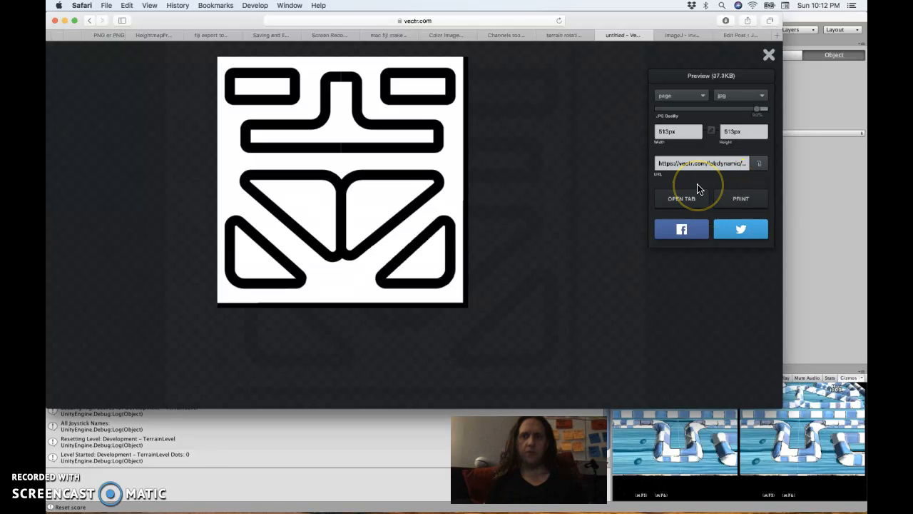
right_click(417, 115)
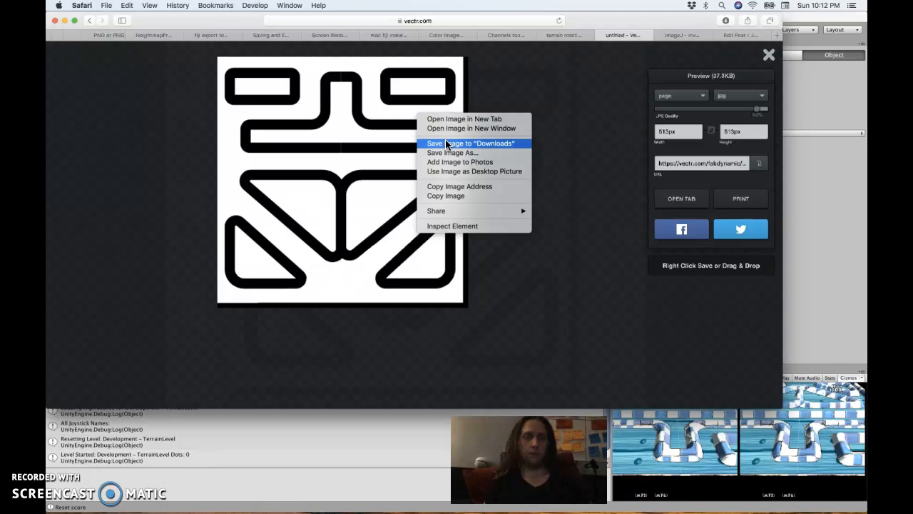
left_click(446, 143)
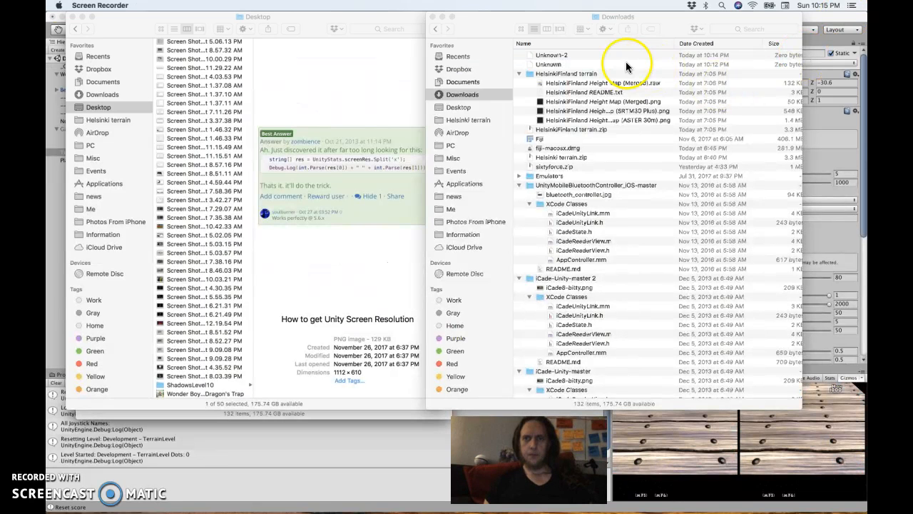
- Rename the Unknown-2 file in Downloads as NewPattern.jpg, accepting the added extension, and try to open it
left_click(597, 55)
key("Return")
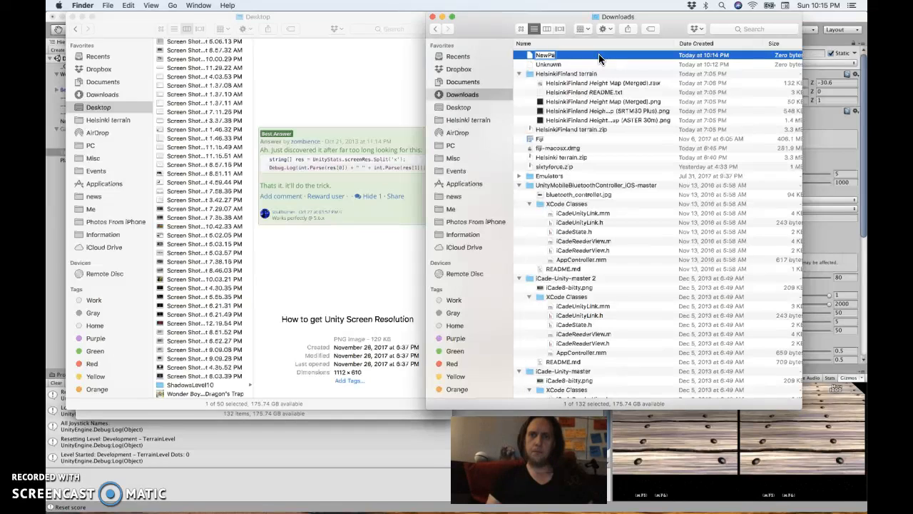
type("NewPatter.jpg")
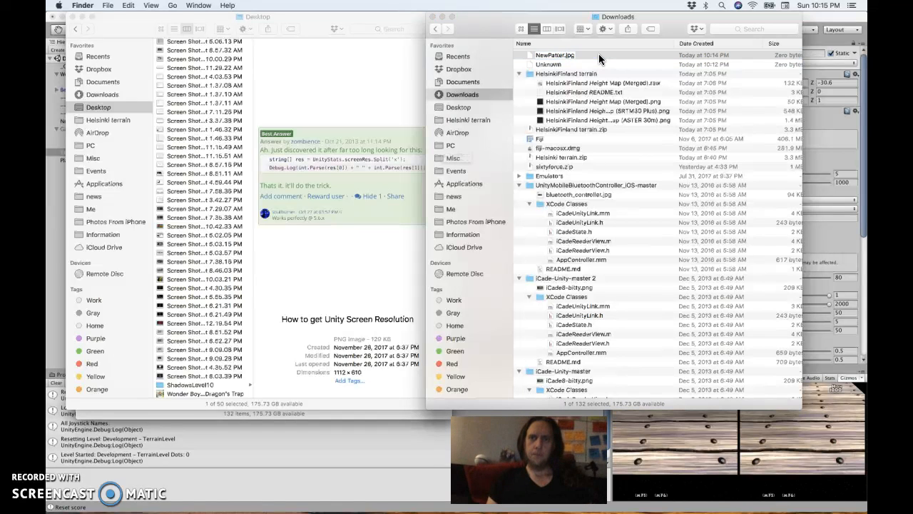
key("Return")
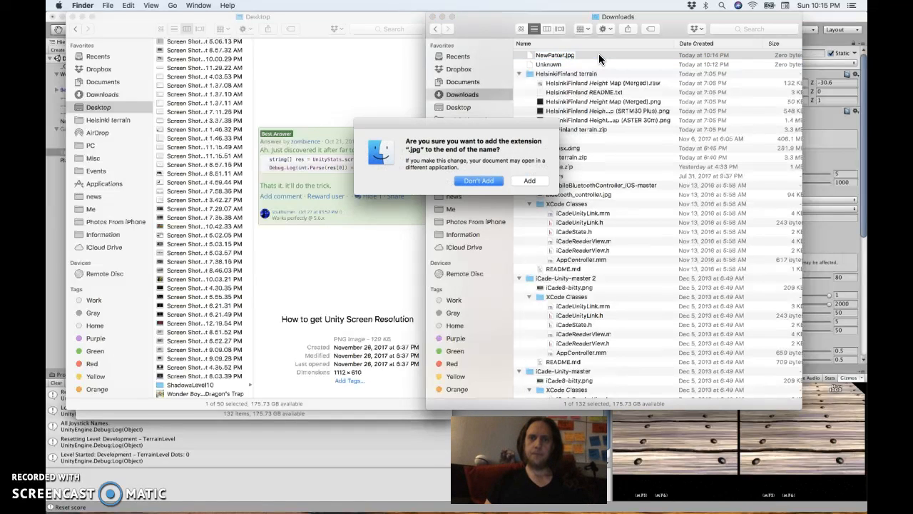
left_click(531, 181)
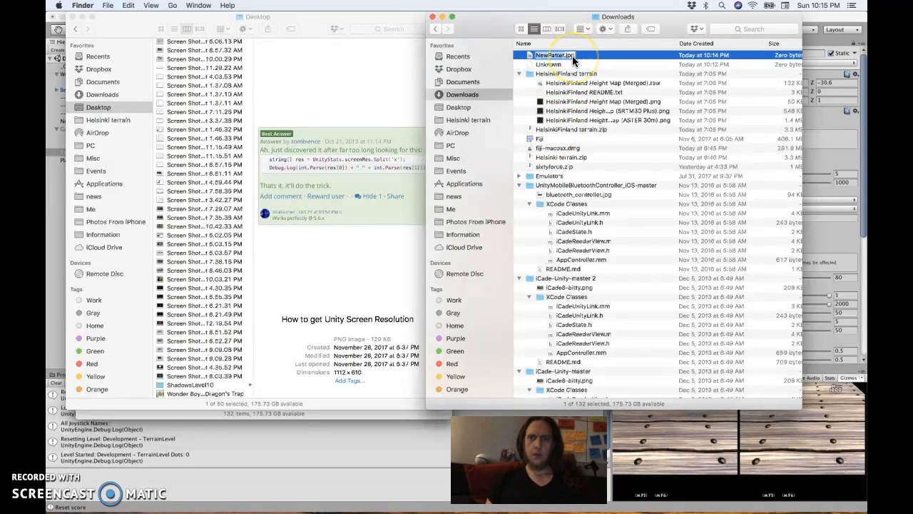
type("n")
key("Return")
key("super+Down")
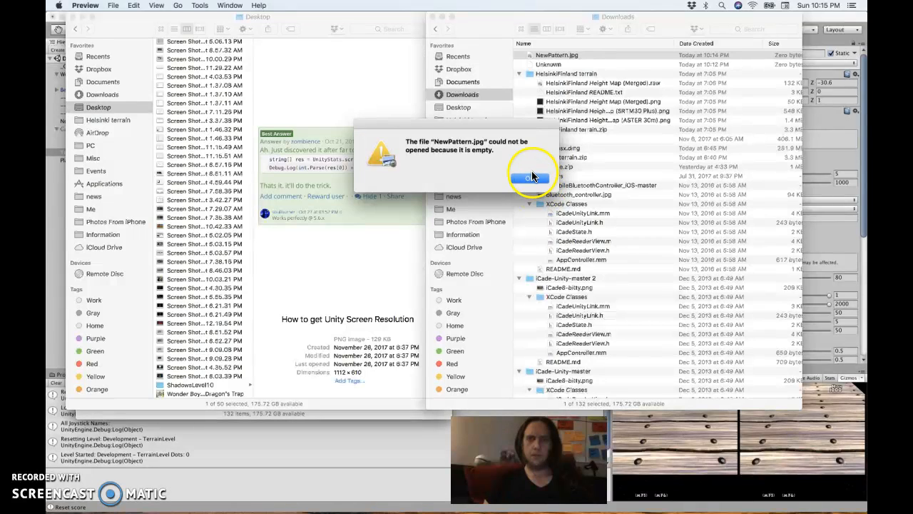
left_click(532, 179)
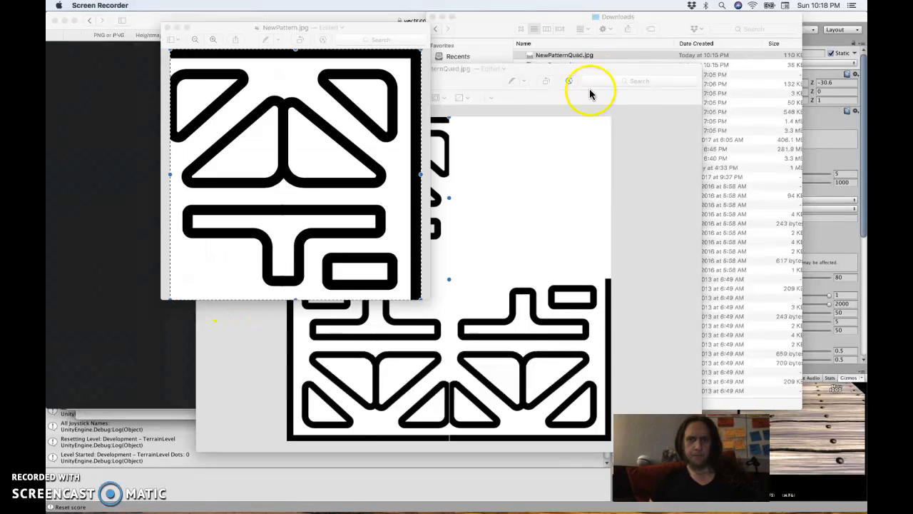
- Paste the flipped pattern into NewPatternQuad.jpg and place it in the empty upper-right quadrant
left_click(591, 92)
key("super+v")
left_click_drag(433, 245, 515, 187)
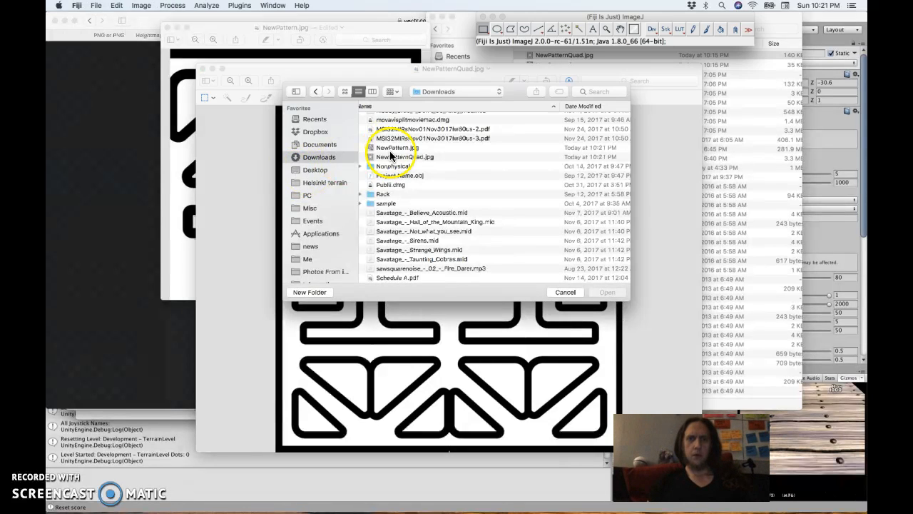
- Open NewPatternQuad.jpg from the Downloads folder in Fiji
double_click(390, 157)
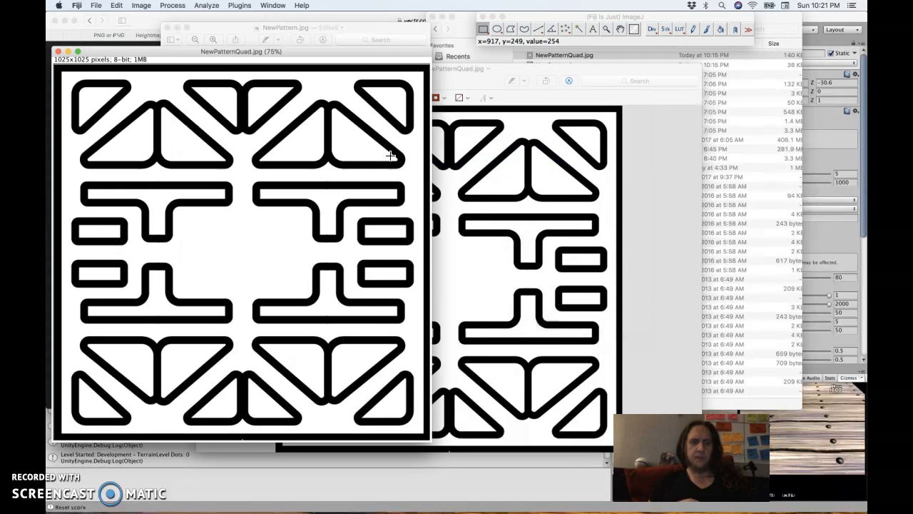
left_click(265, 50)
left_click(171, 5)
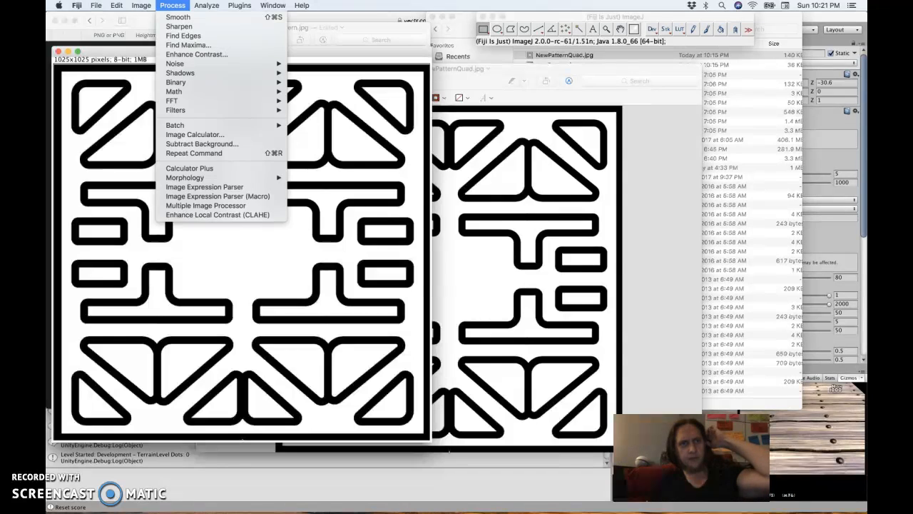
mouse_move(142, 5)
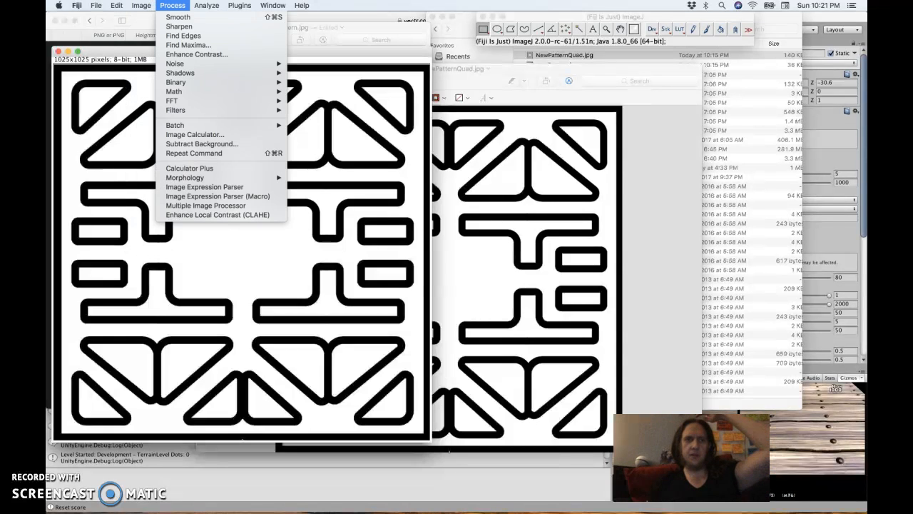
left_click(172, 18)
mouse_move(189, 84)
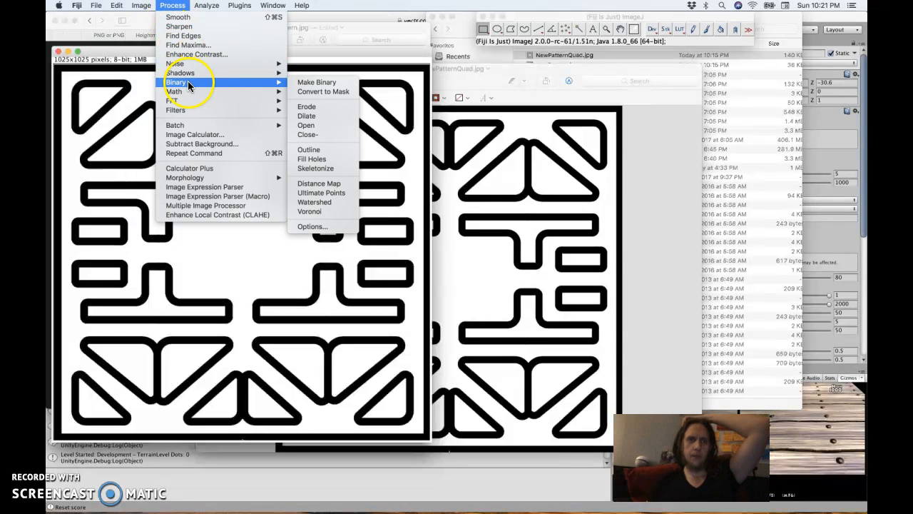
mouse_move(116, 5)
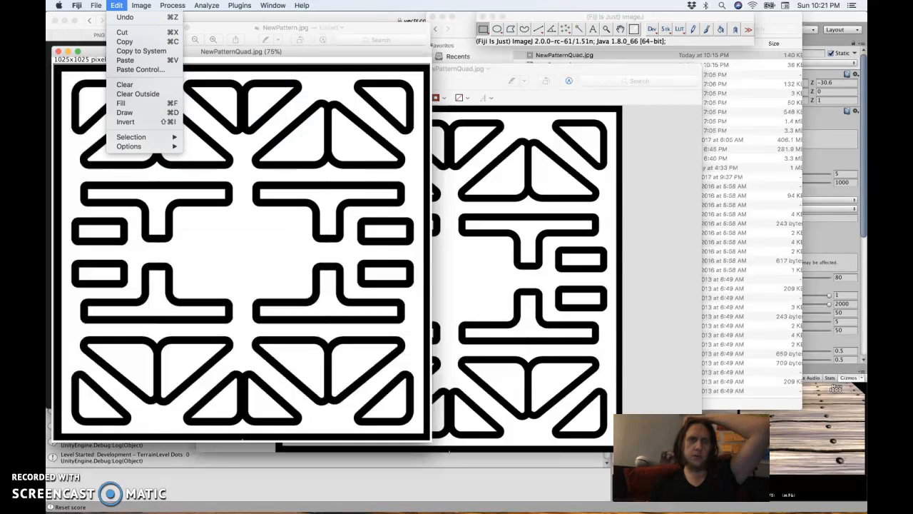
mouse_move(204, 17)
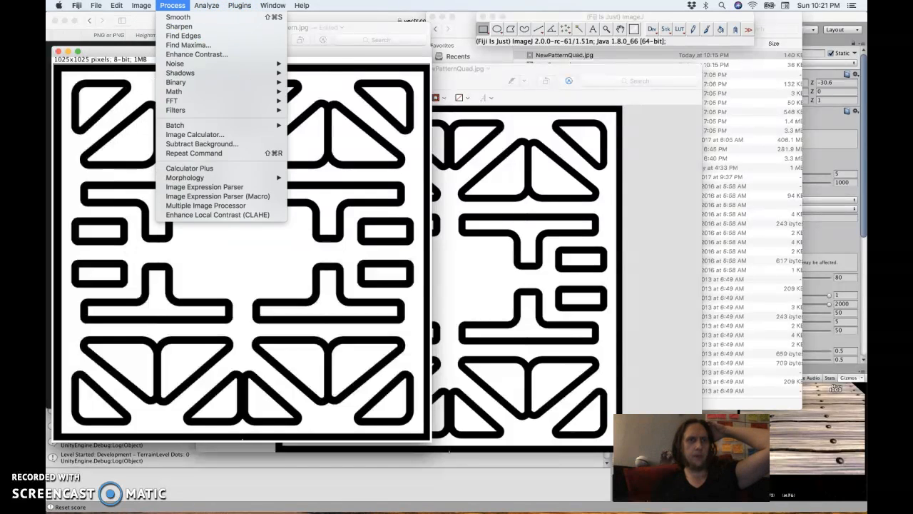
left_click(171, 6)
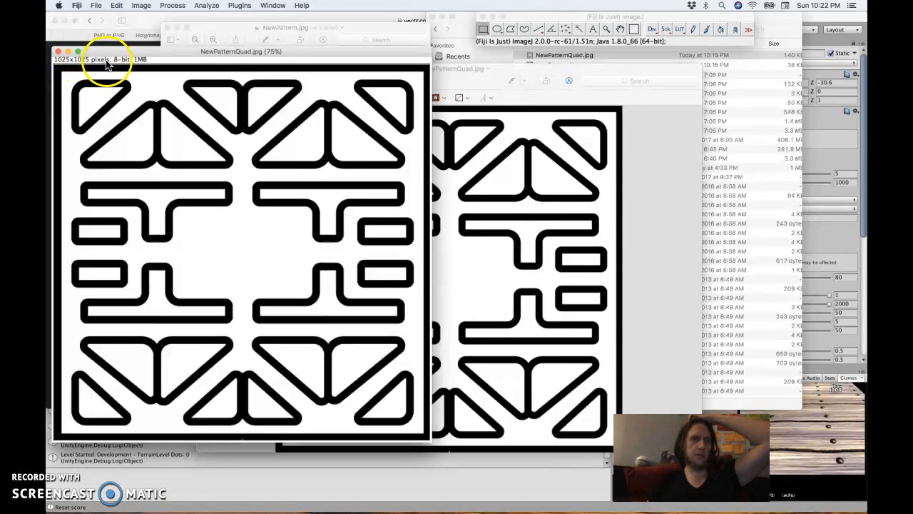
- Try to apply the binary Dilate operation to the pattern image
left_click(141, 5)
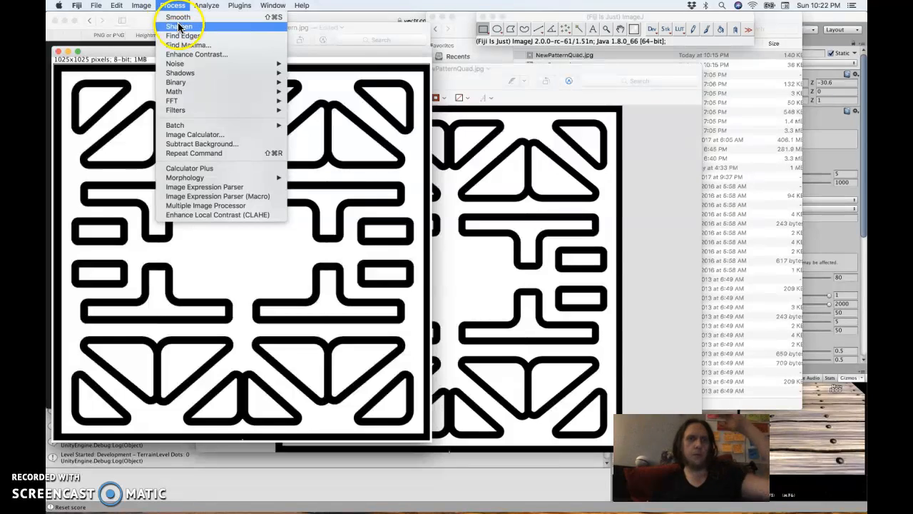
mouse_move(190, 66)
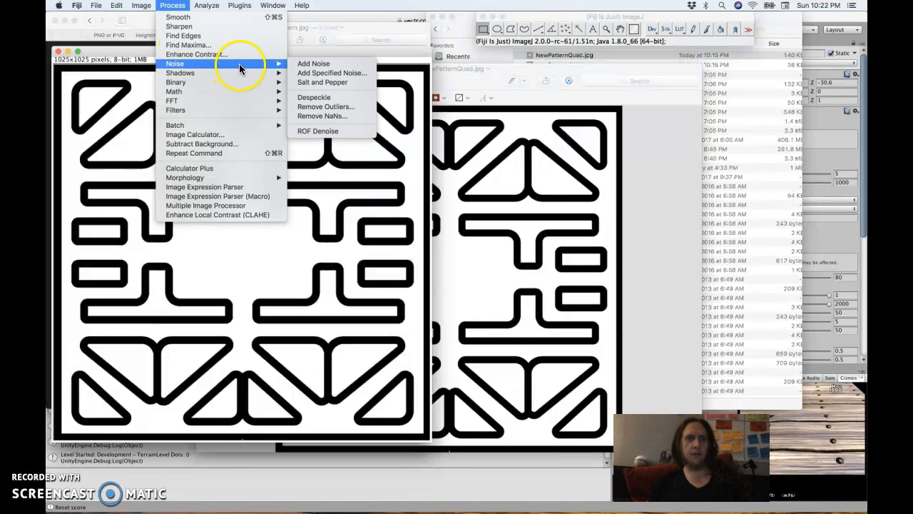
mouse_move(234, 81)
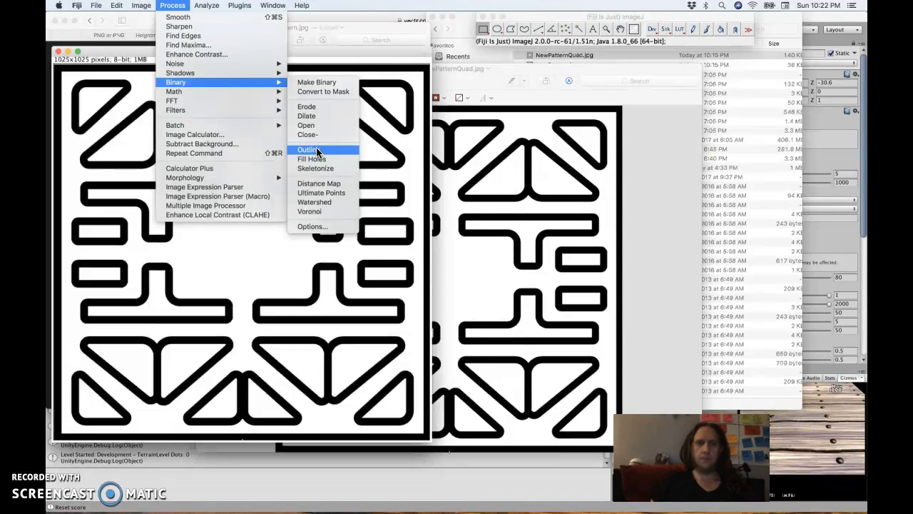
left_click(314, 116)
left_click(454, 169)
- Convert the NewPatternQuad.jpg image to binary
left_click(172, 5)
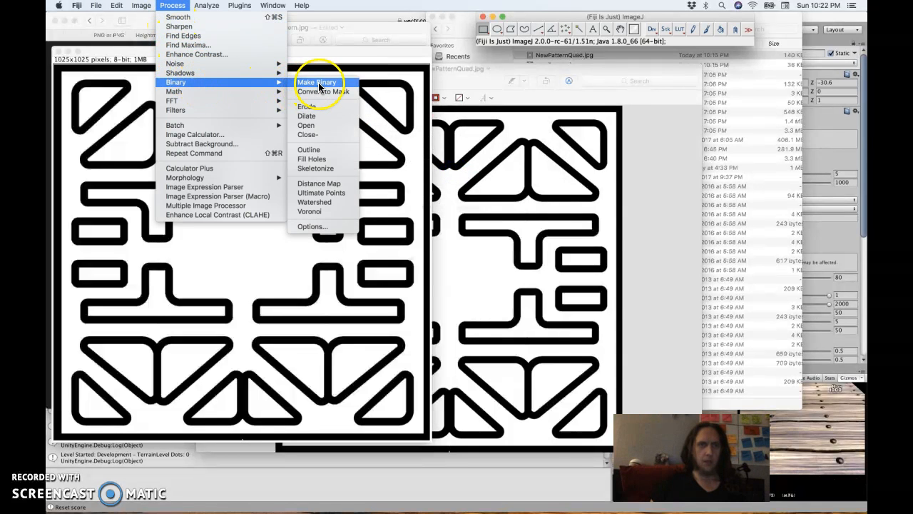
left_click(319, 84)
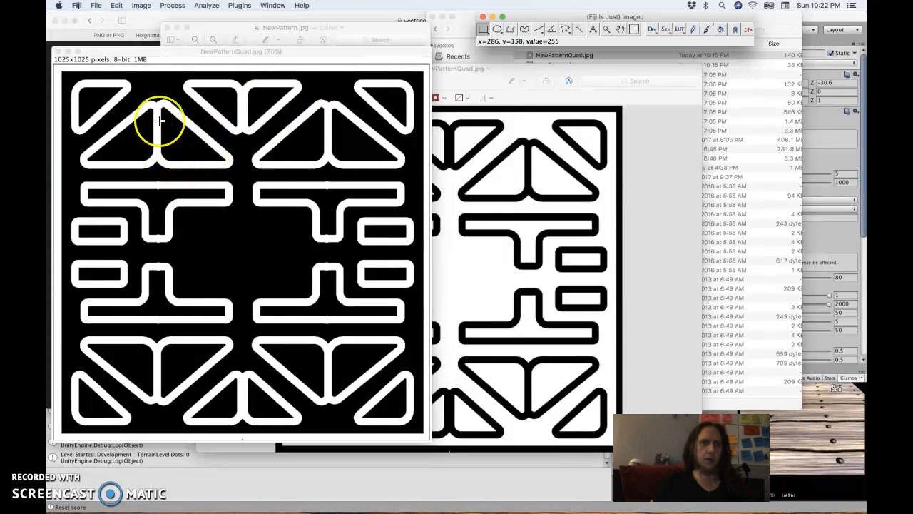
- Review the settings for binary operations
left_click(141, 5)
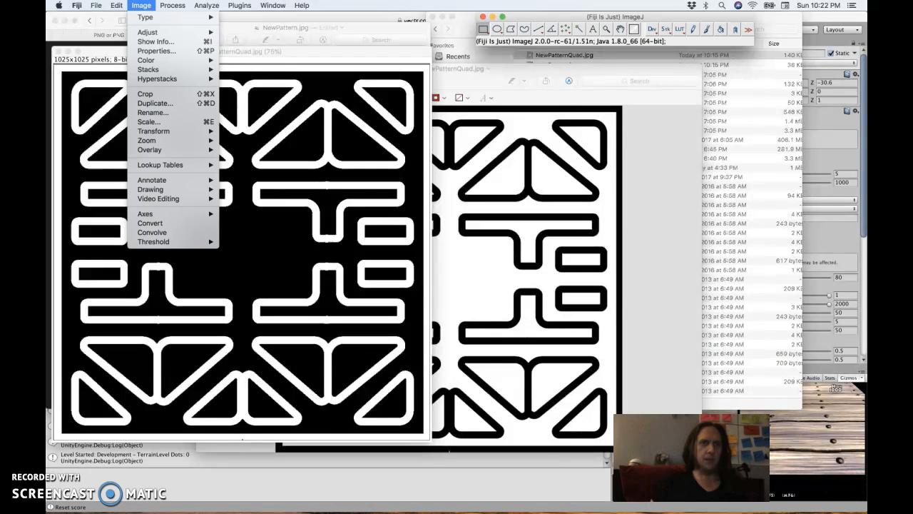
mouse_move(172, 5)
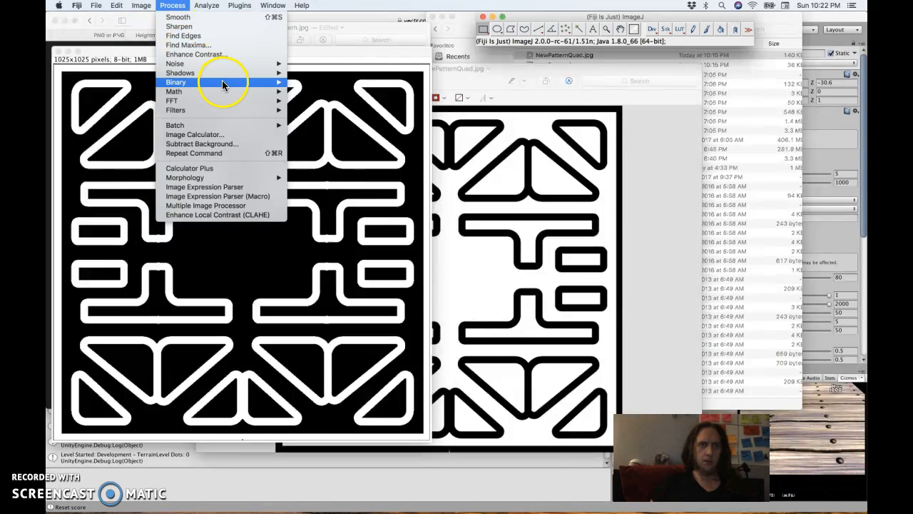
mouse_move(224, 82)
left_click(327, 227)
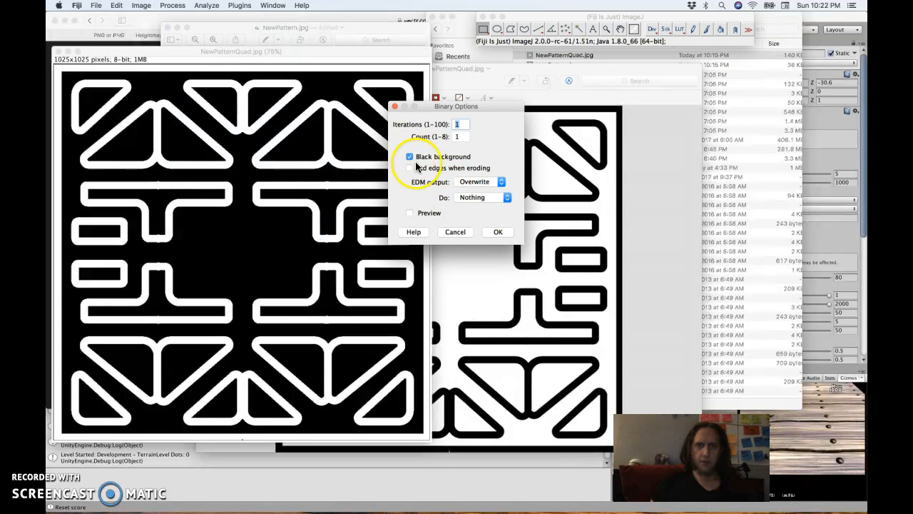
left_click(454, 231)
- Apply the binary Erode operation to the pattern image
left_click(172, 5)
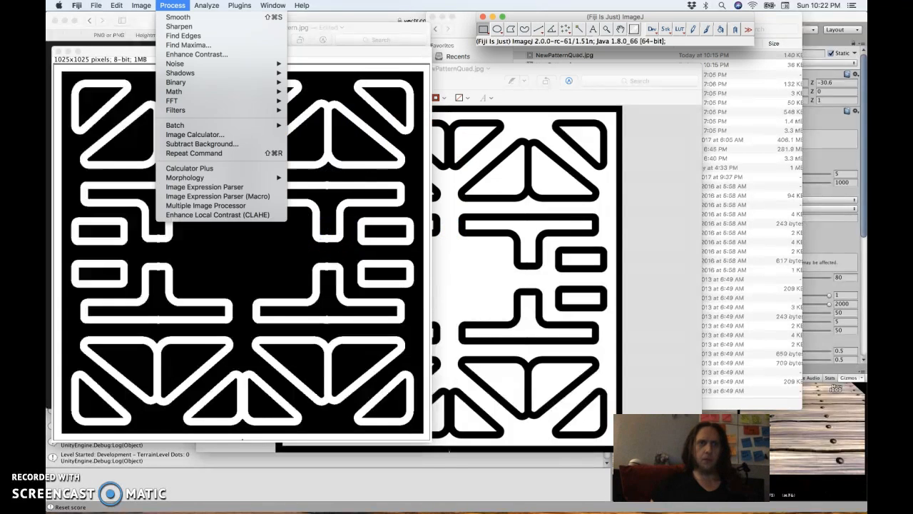
mouse_move(218, 81)
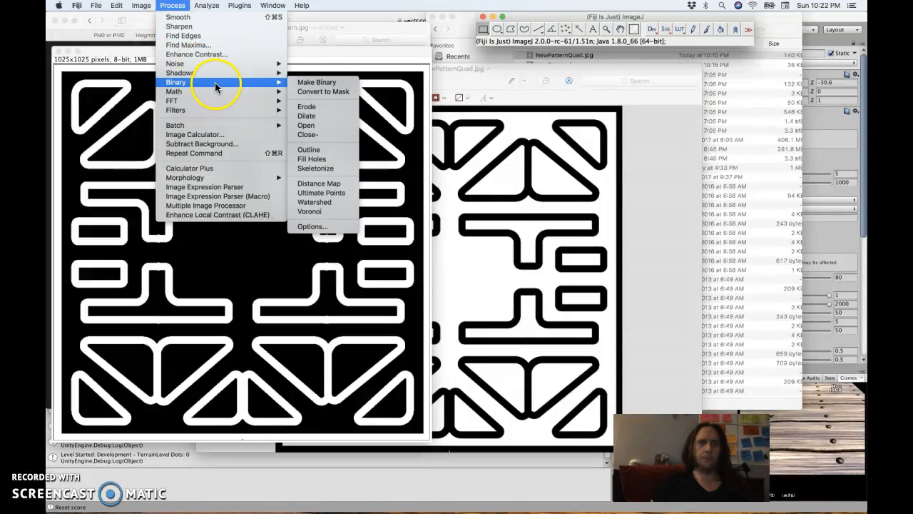
left_click(316, 108)
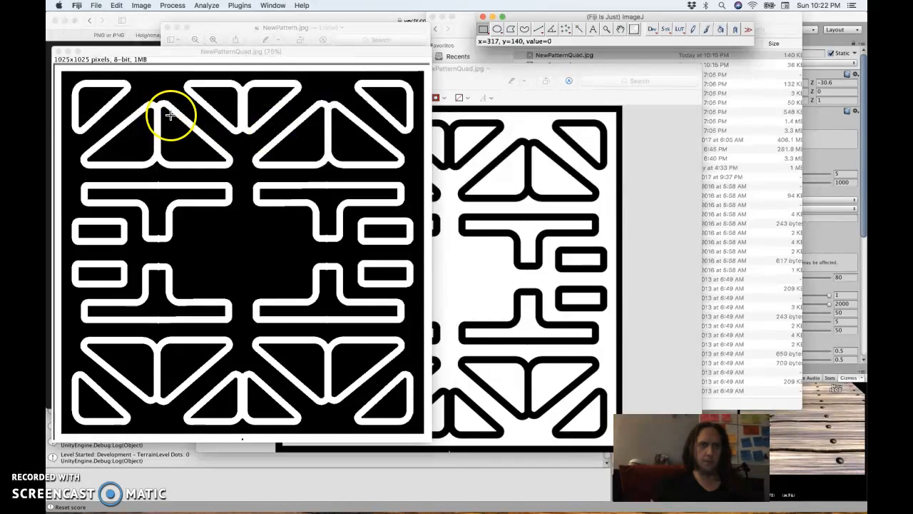
- Apply the binary Dilate operation to the pattern image
left_click(141, 5)
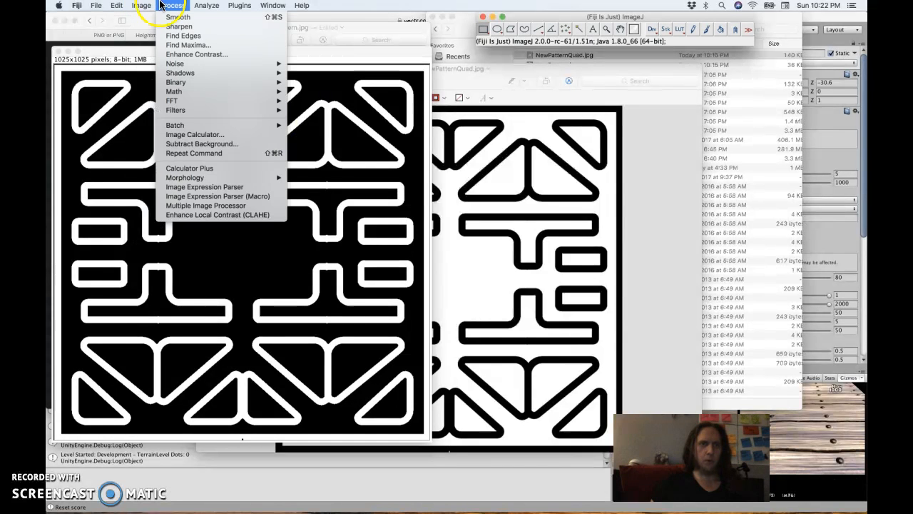
mouse_move(214, 82)
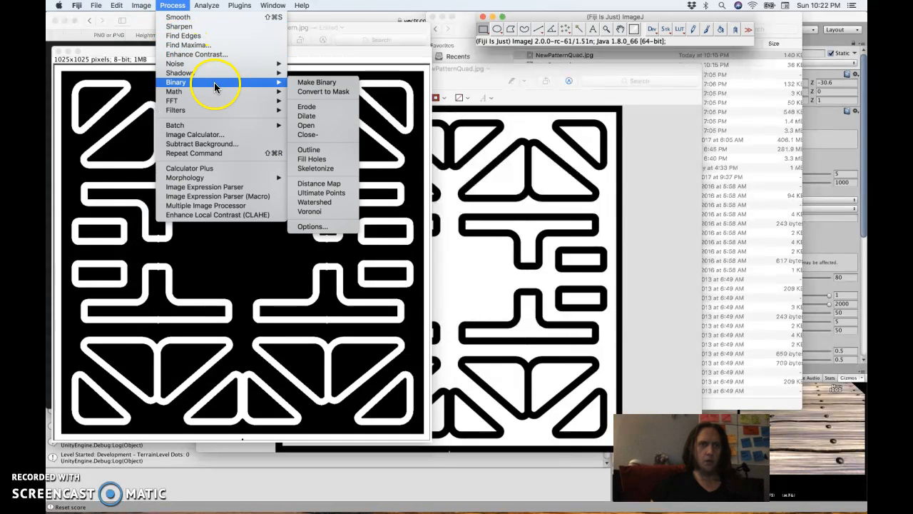
left_click(307, 115)
left_click(142, 5)
mouse_move(172, 5)
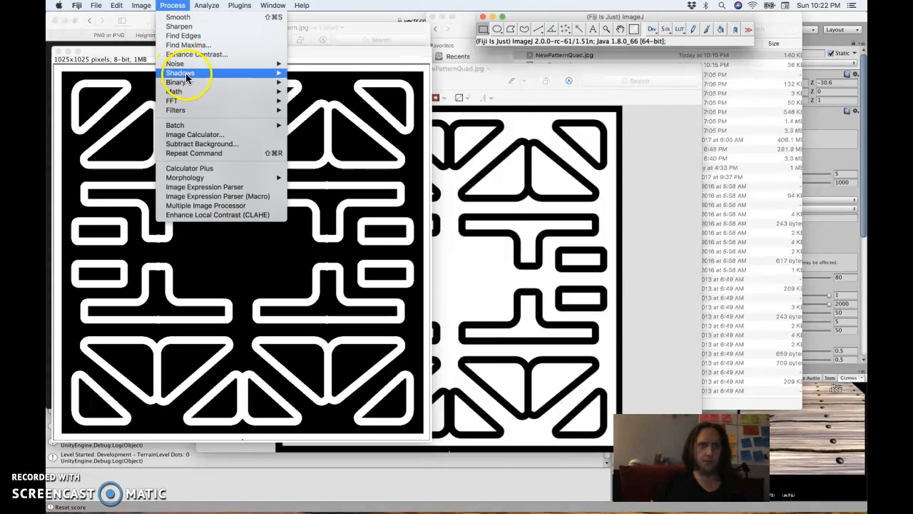
mouse_move(199, 81)
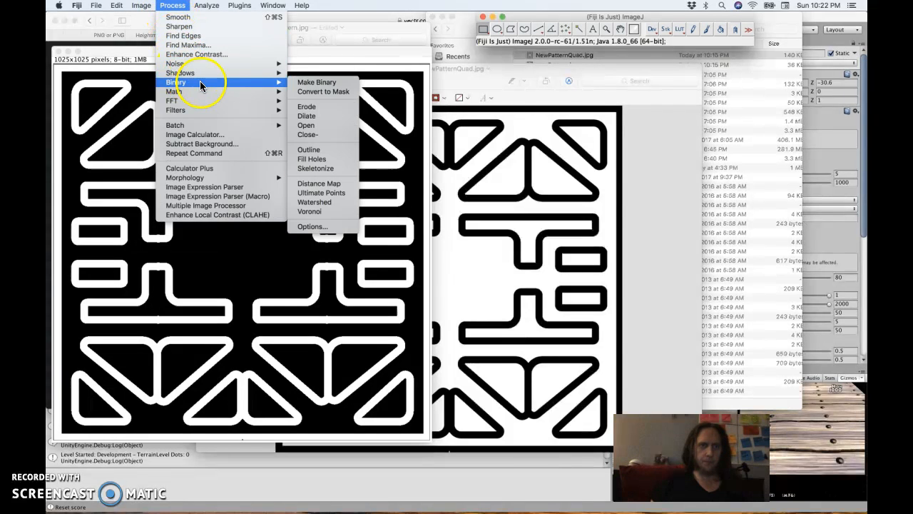
left_click(318, 117)
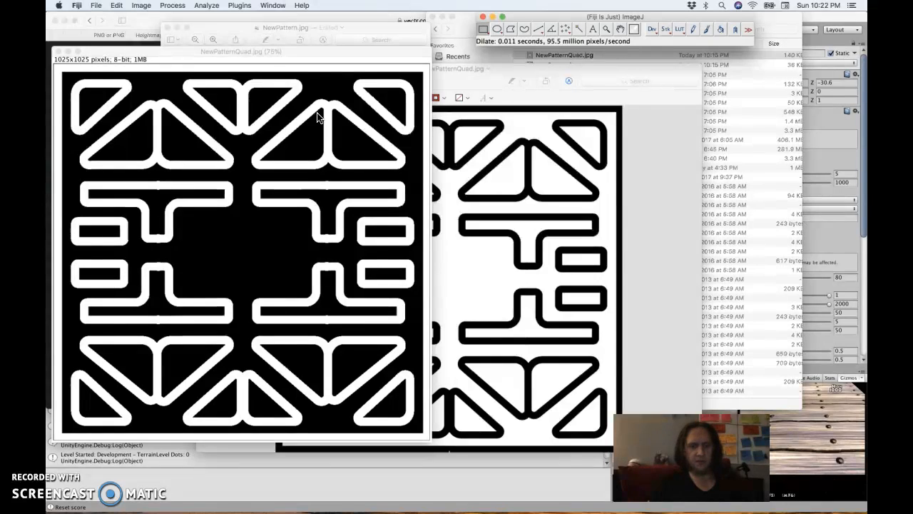
- Repeat the Dilate operation several more times to thicken the white lines of the pattern
key("super+shift+r")
key("super+shift+r")
key("super+shift+r")
key("super+shift+r")
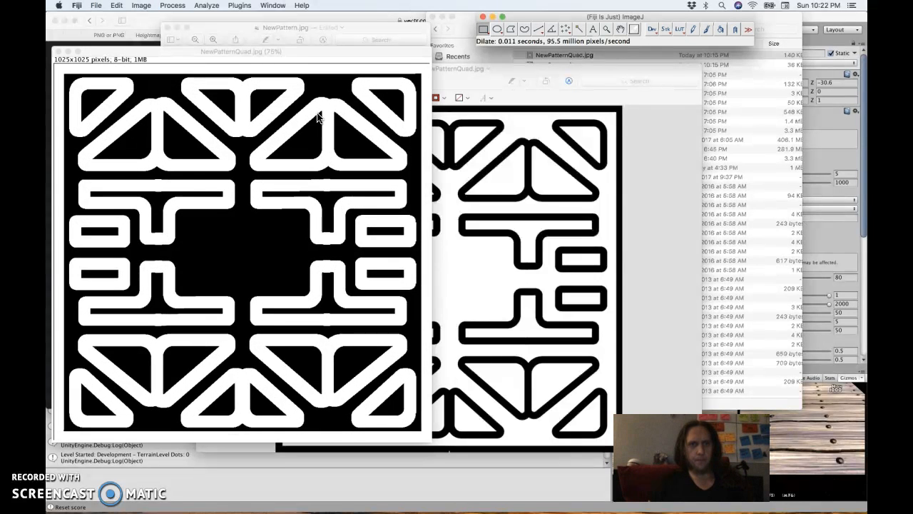
key("super+shift+r")
key("super+shift+r")
key("super+shift+r")
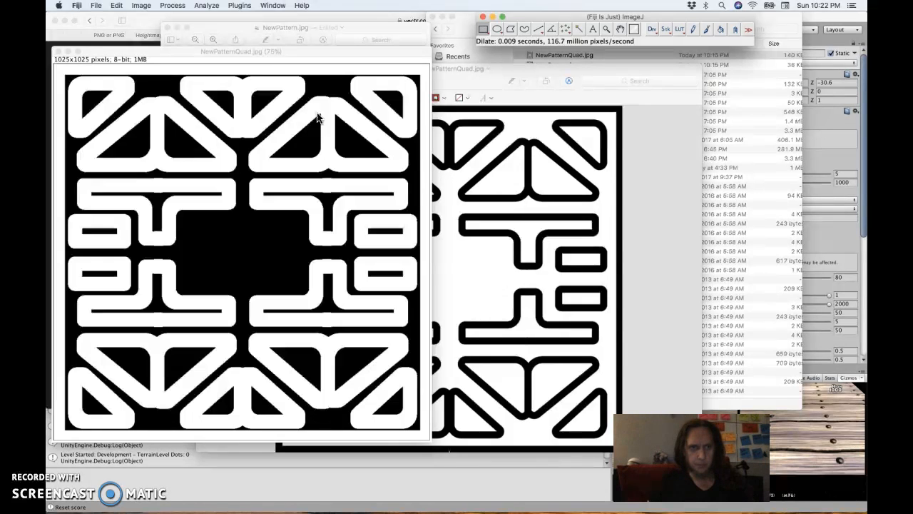
key("super+shift+r")
key("super+shift+r")
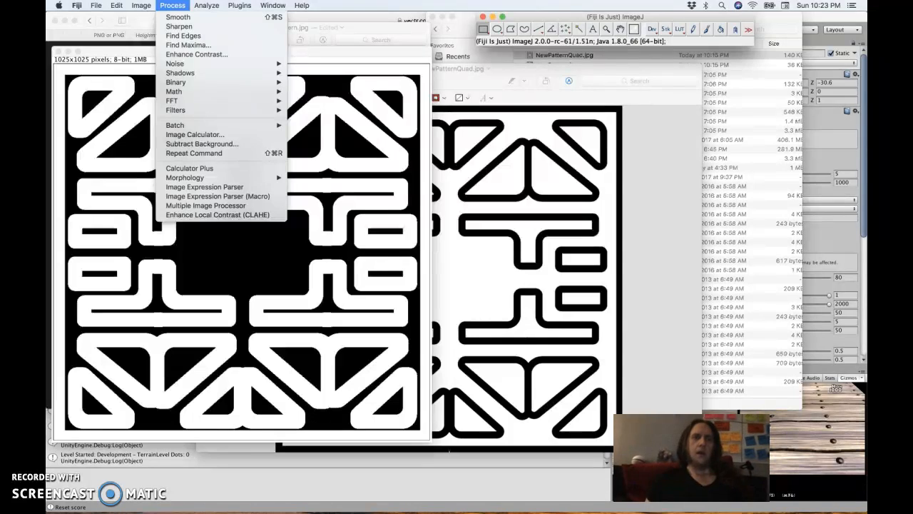
- Convert the dilated binary pattern into a Distance Map
mouse_move(202, 89)
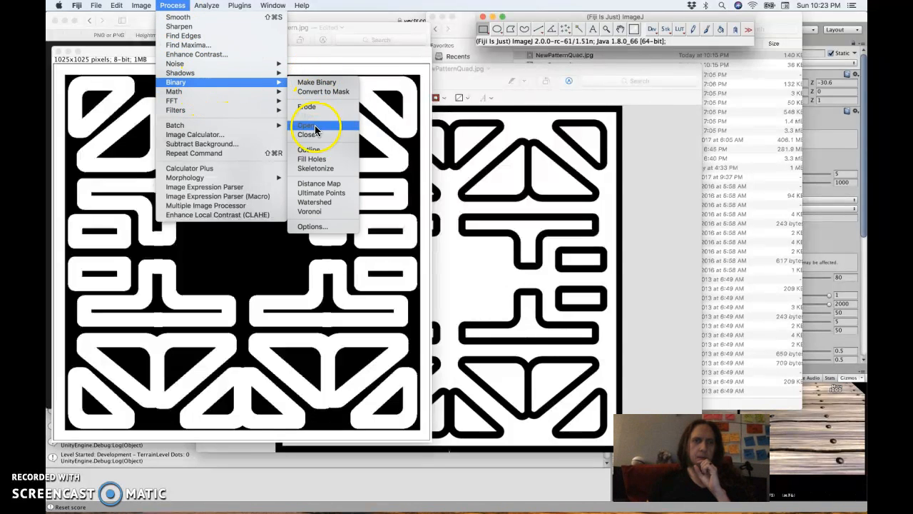
left_click(319, 188)
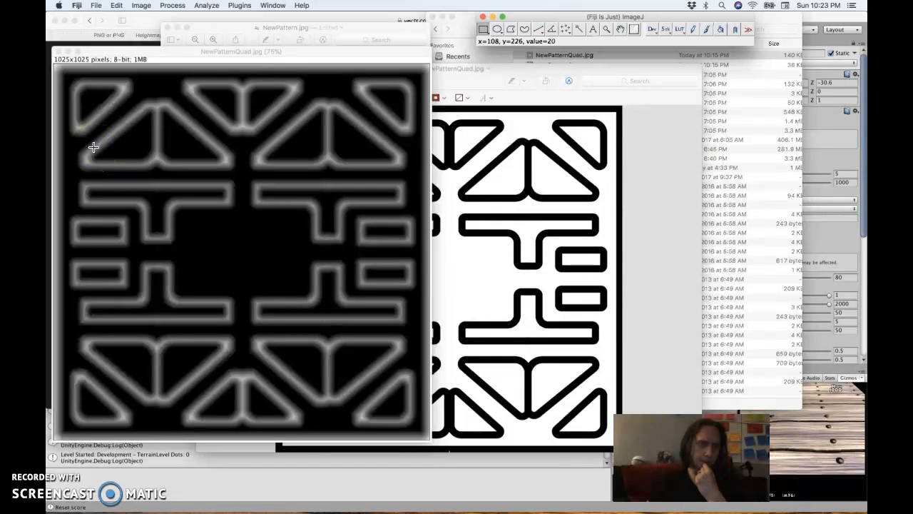
left_click(181, 129)
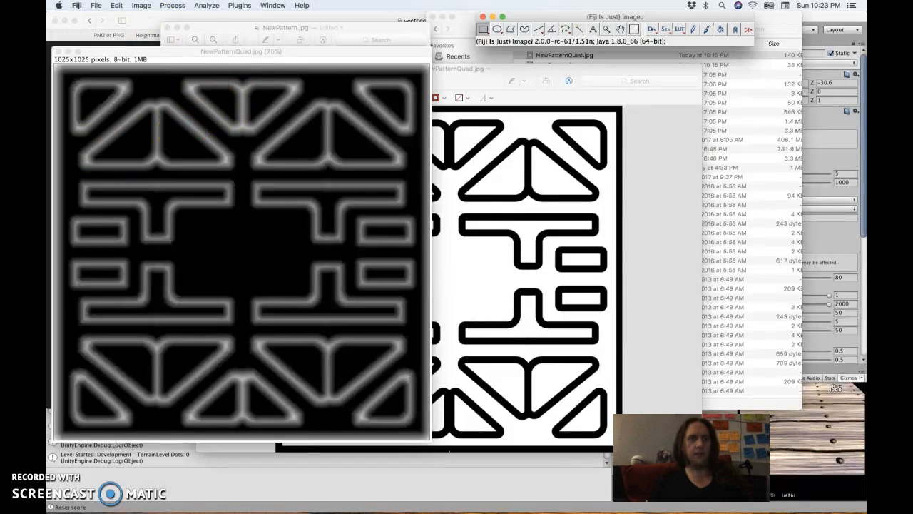
- Lower the maximum display value of the 8-bit distance map to 22 in the brightness and contrast settings
left_click(141, 6)
left_click(141, 6)
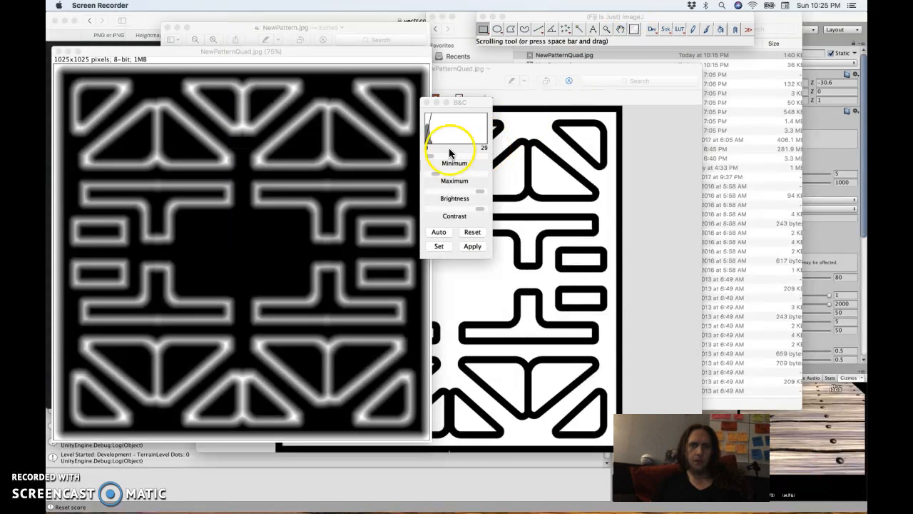
left_click(426, 103)
left_click(137, 55)
left_click(117, 5)
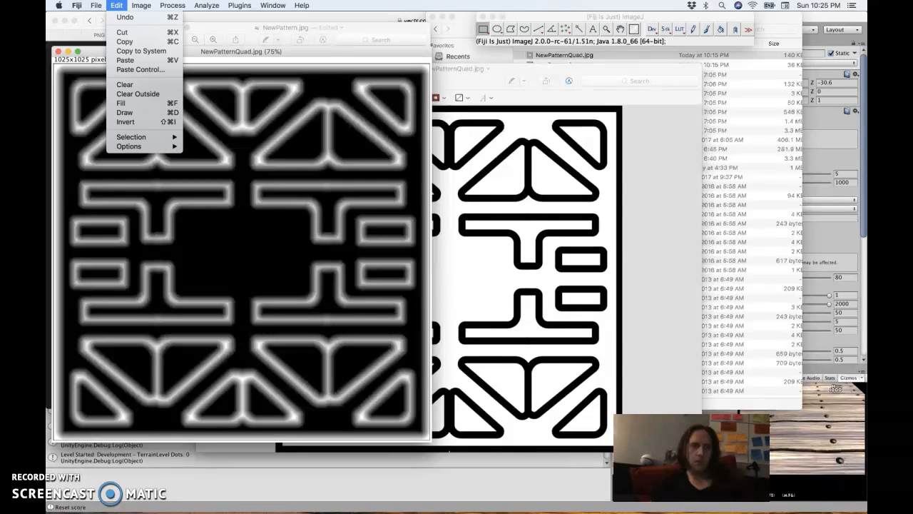
mouse_move(147, 27)
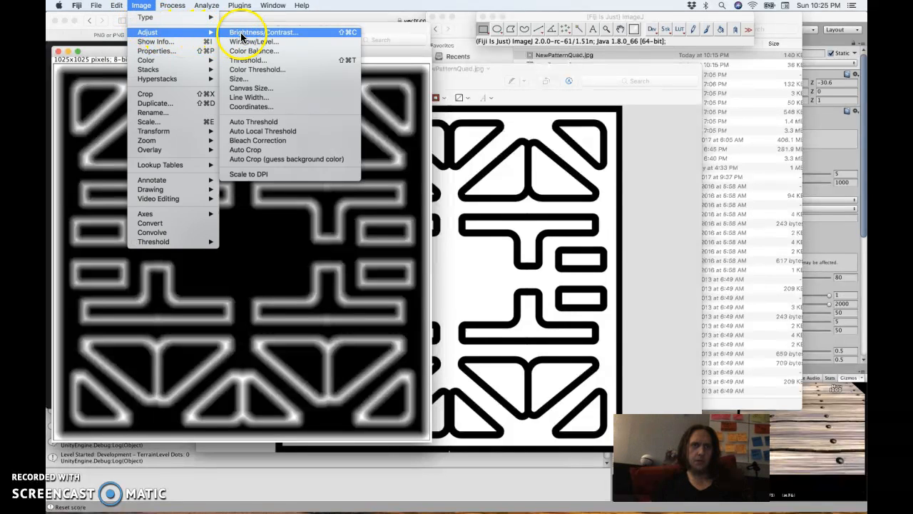
left_click(243, 32)
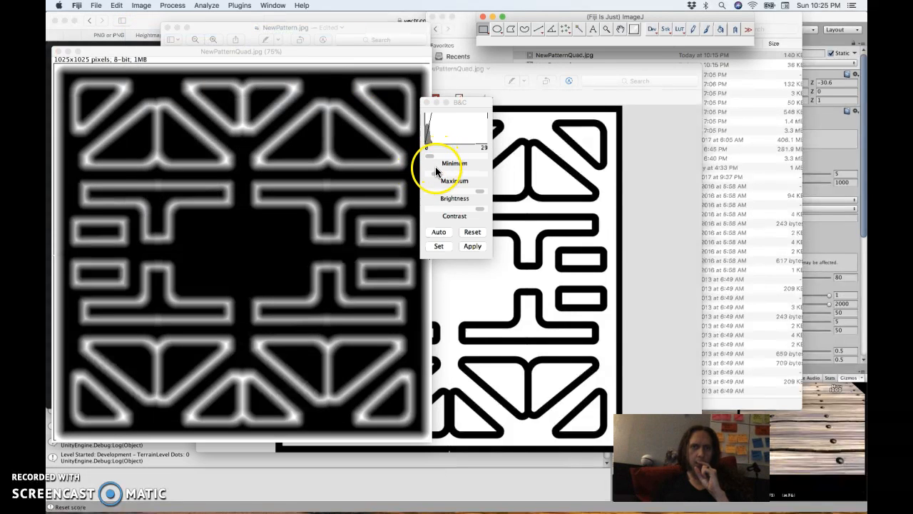
left_click_drag(436, 176, 434, 177)
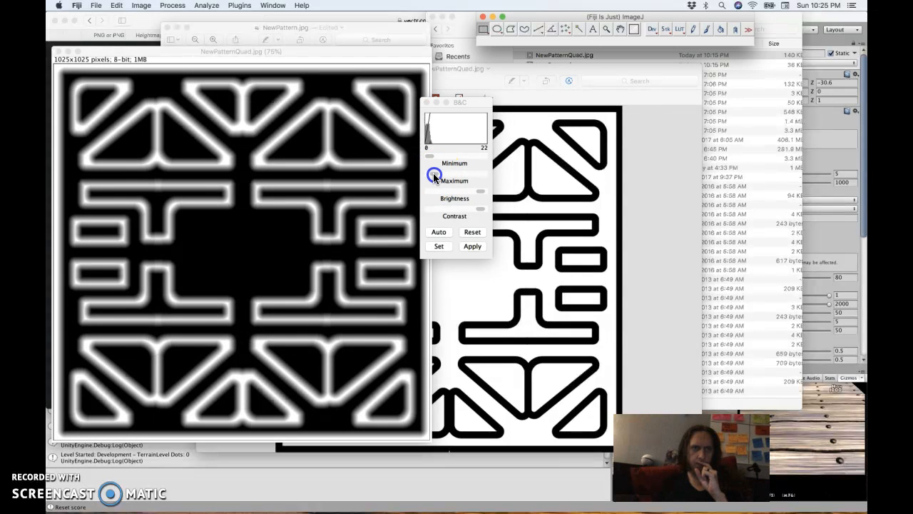
left_click(426, 103)
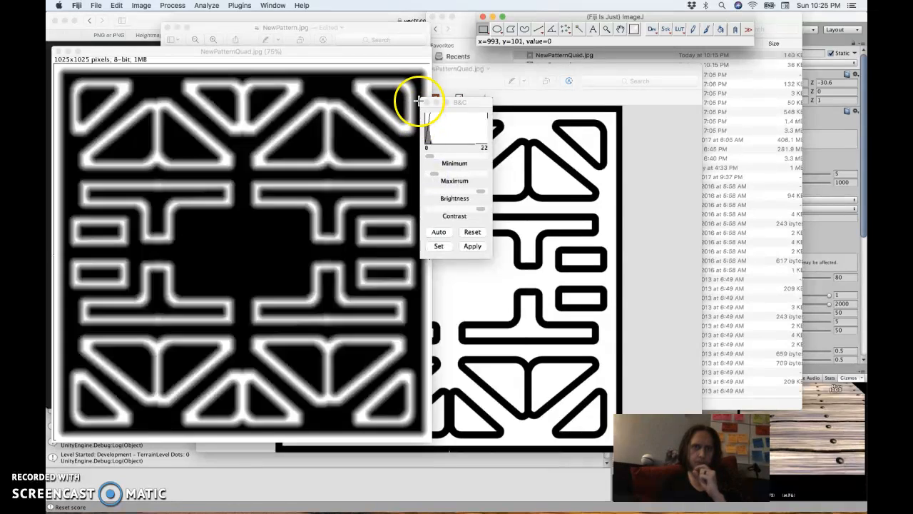
left_click(426, 102)
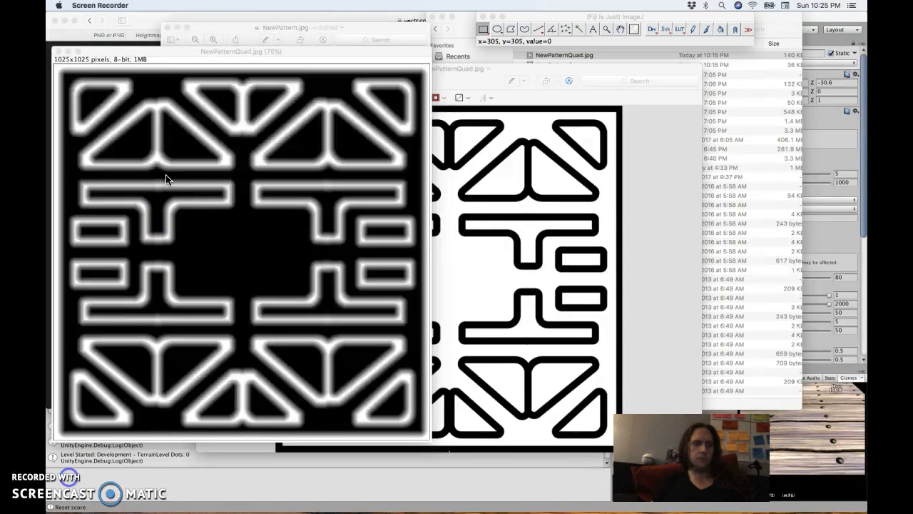
- Convert the NewPatternQuad.jpg distance map to a 16-bit image
left_click(181, 54)
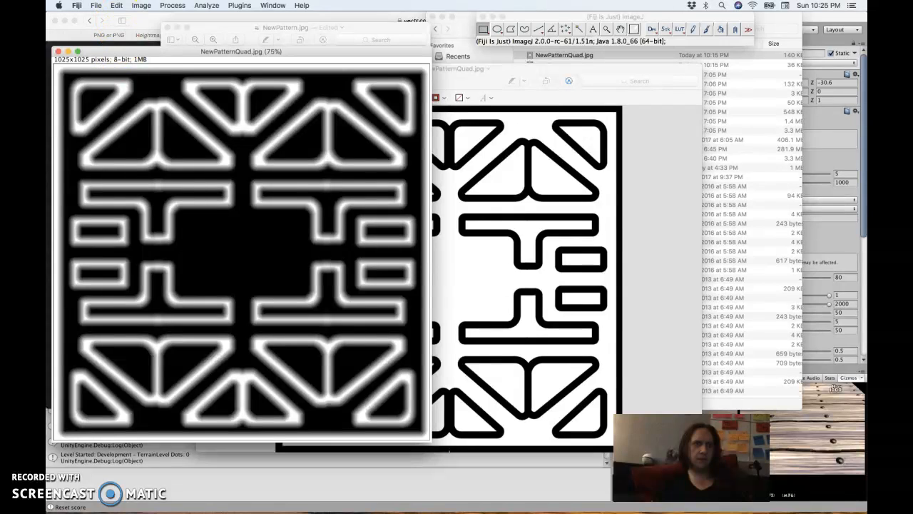
left_click(117, 5)
mouse_move(142, 5)
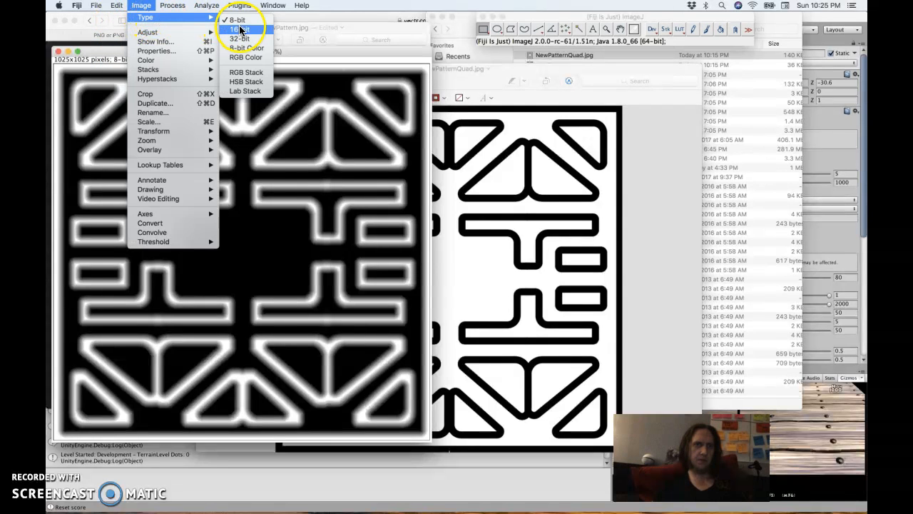
left_click(240, 29)
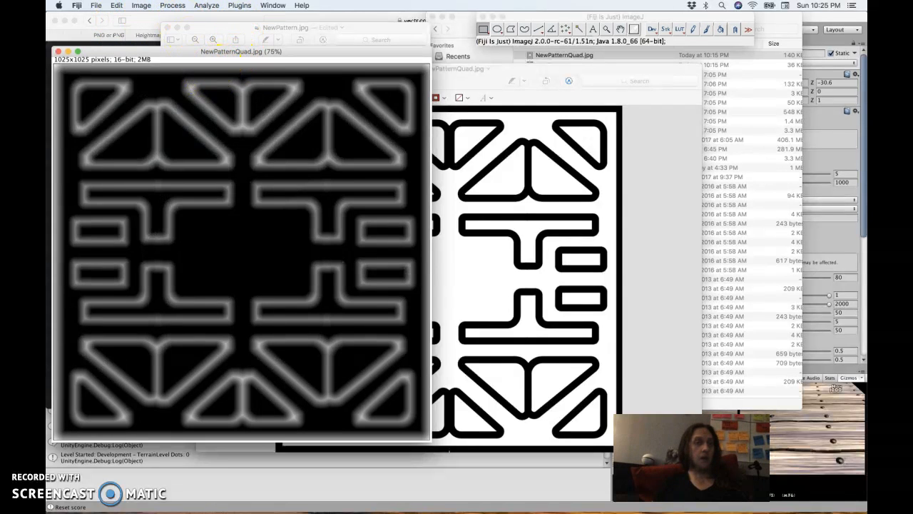
- Lower the maximum display value of the 16-bit distance map to brighten its lines, and apply the brightness and contrast adjustment
left_click(172, 5)
mouse_move(141, 5)
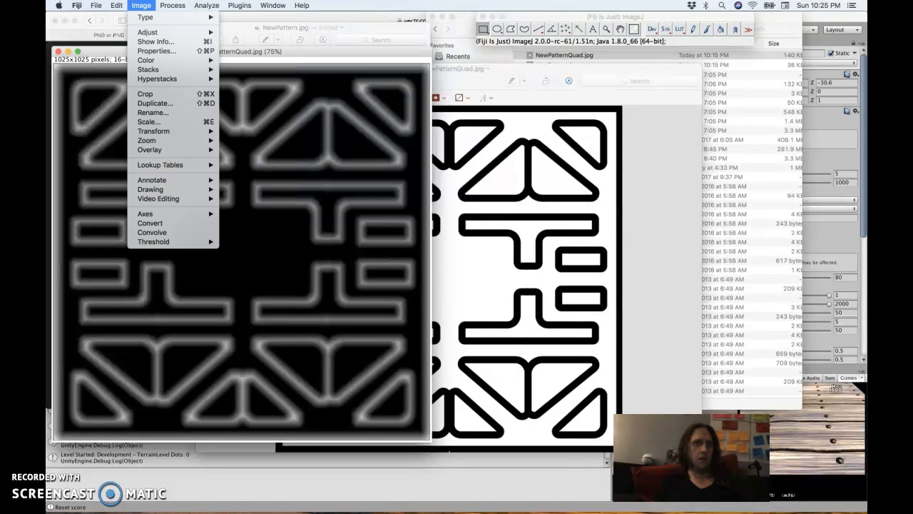
mouse_move(182, 32)
left_click(239, 31)
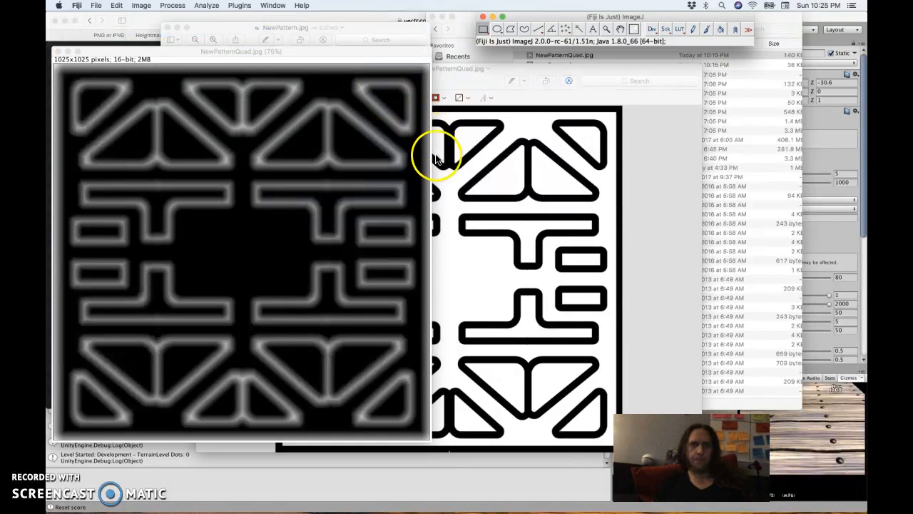
left_click(480, 177)
left_click_drag(477, 176, 457, 178)
left_click(473, 250)
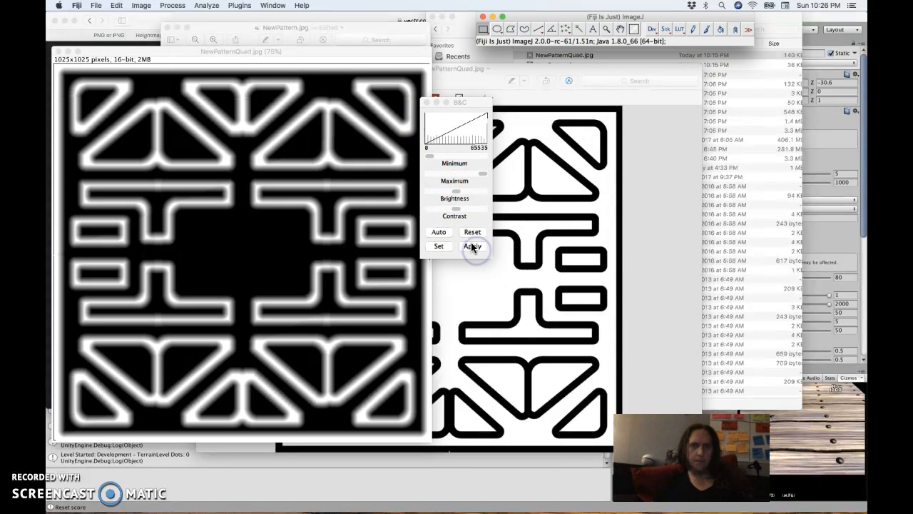
left_click(427, 102)
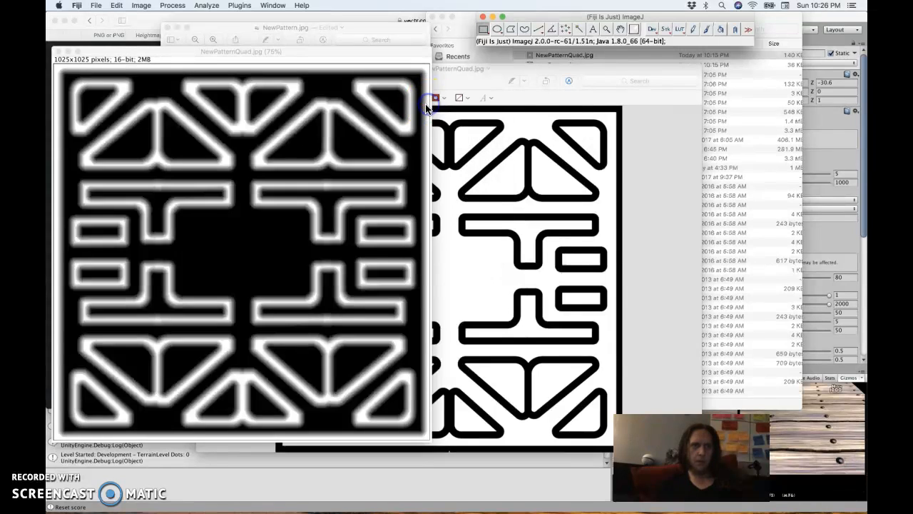
- Save the 16-bit image as raw data named NewPatternQuad.raw in the Downloads folder
left_click(117, 5)
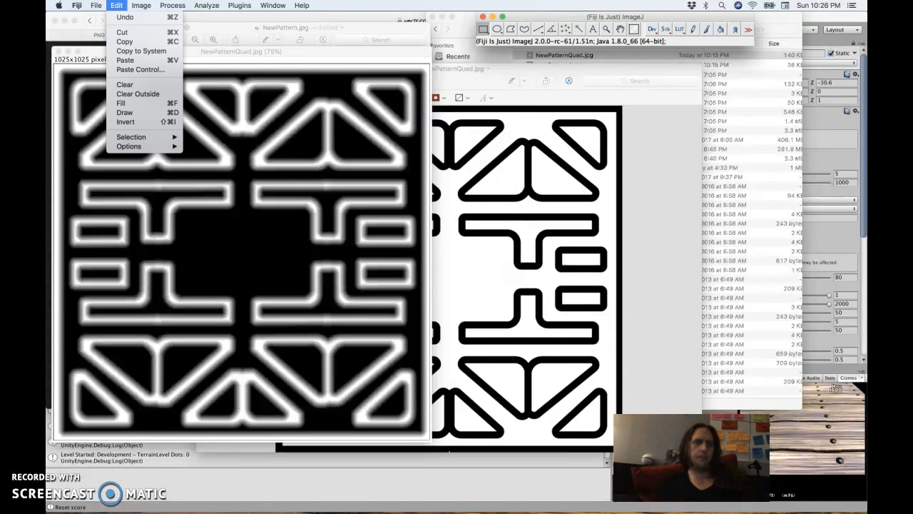
mouse_move(95, 5)
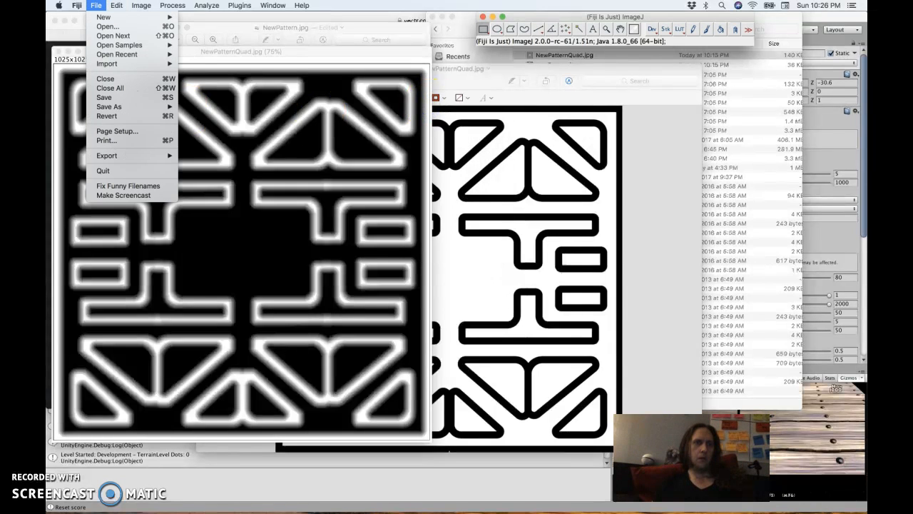
mouse_move(136, 106)
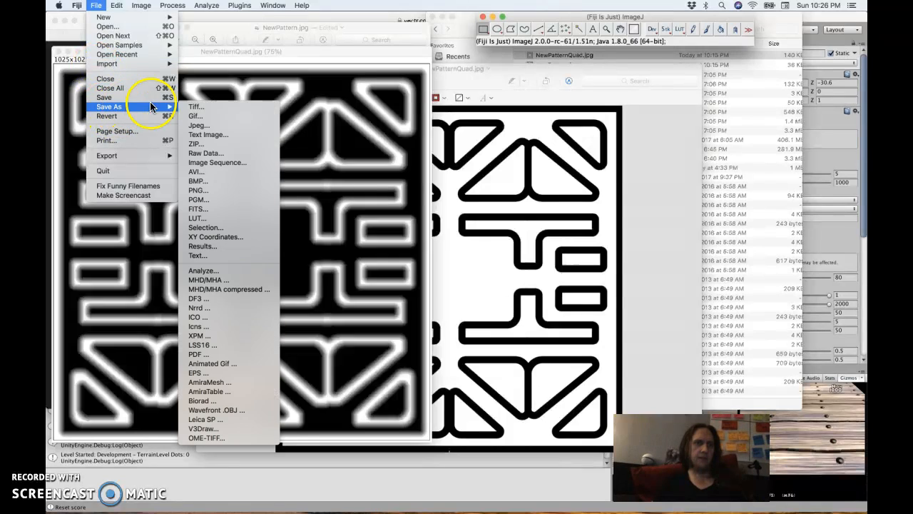
left_click(215, 154)
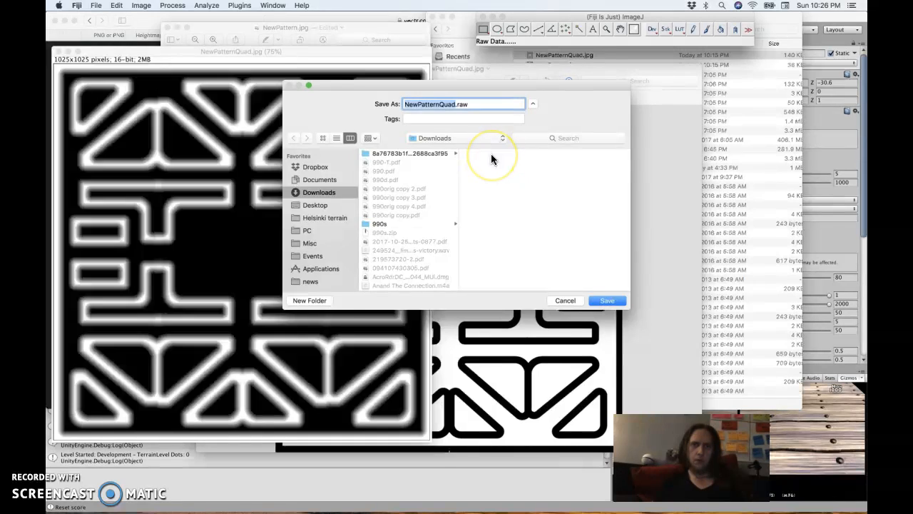
key("Return")
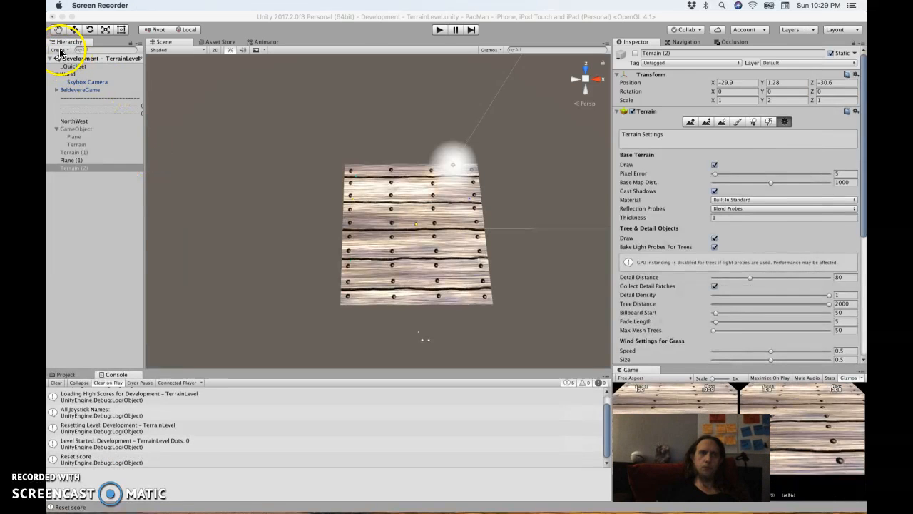
- Switch to Unity and create a new Terrain object in the TerrainLevel scene
left_click(60, 51)
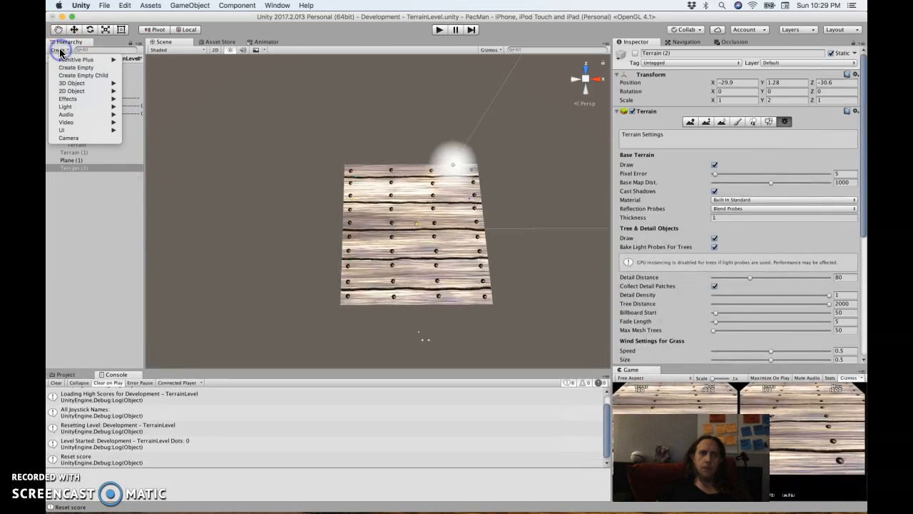
mouse_move(93, 83)
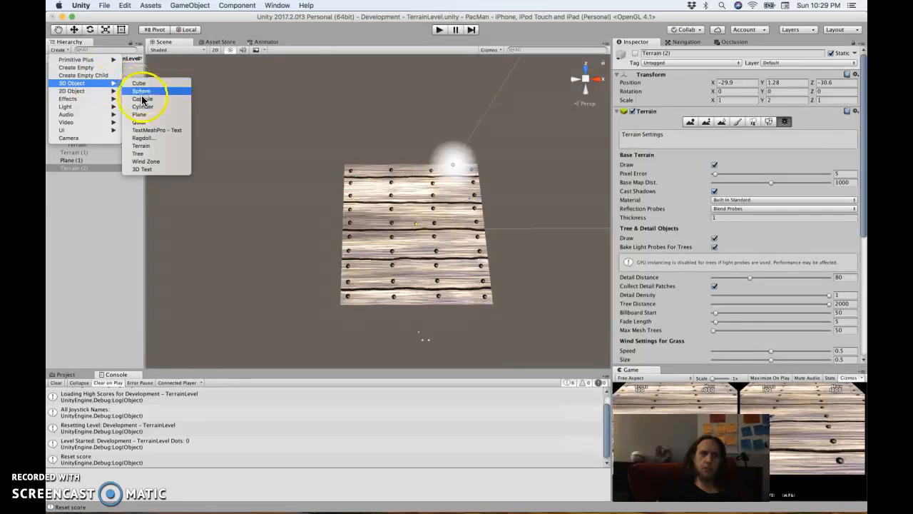
left_click(148, 152)
- Start adding a texture to the new terrain and choose the Floor Tiles 1 diffuse image as its albedo
left_click(737, 122)
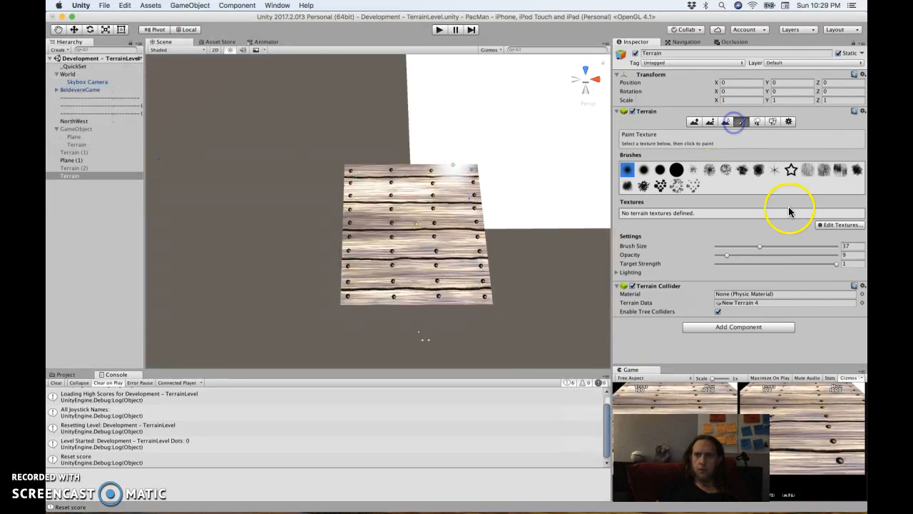
left_click(846, 226)
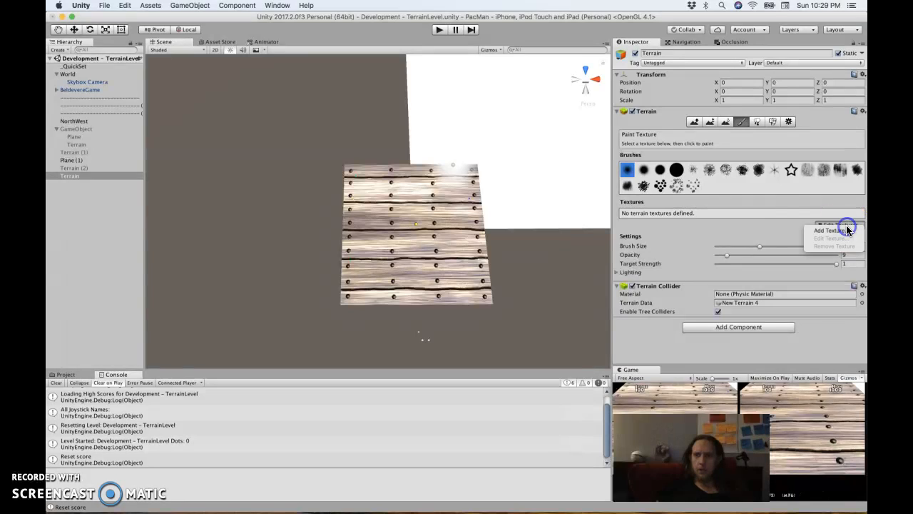
left_click(832, 231)
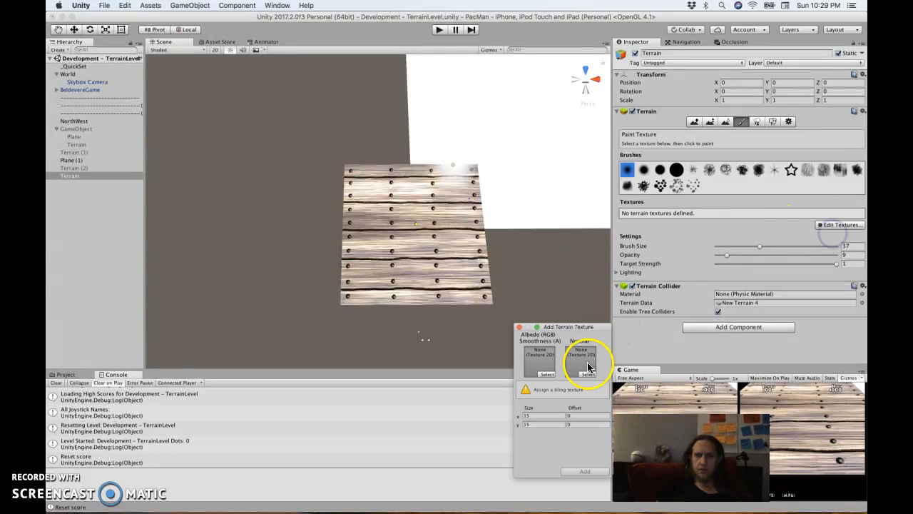
left_click(547, 374)
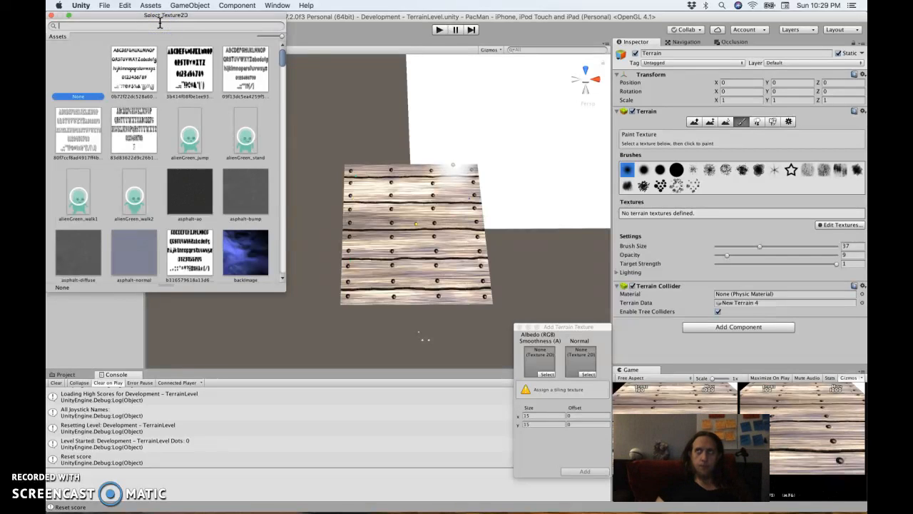
type("tile")
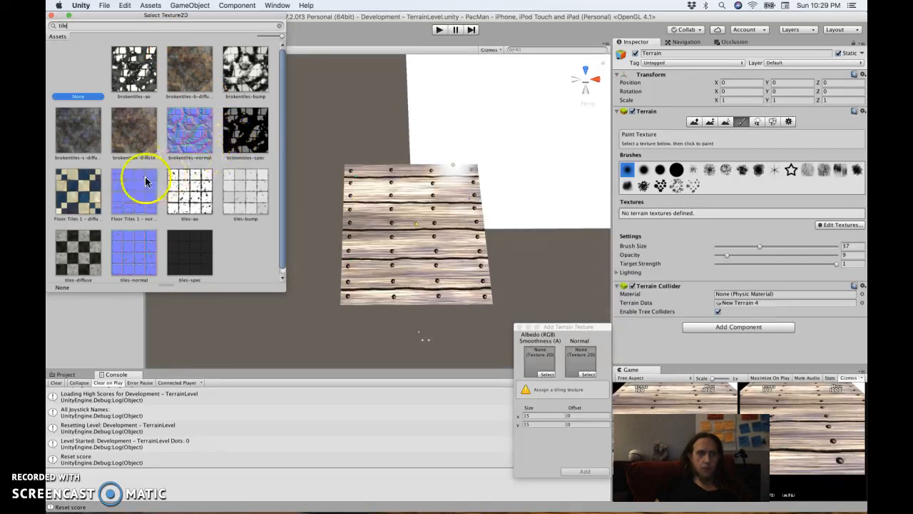
double_click(91, 189)
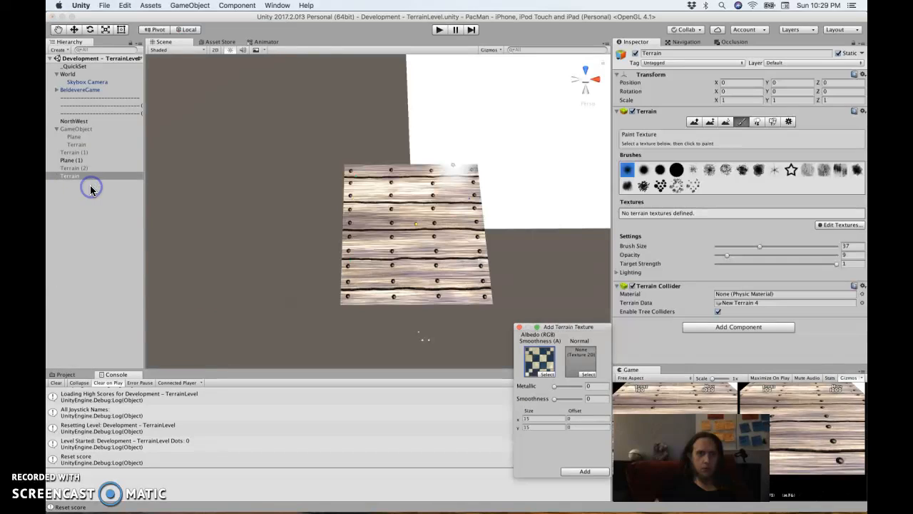
- Assign the Floor Tiles 1 normal image as the normal map and add the texture to the terrain
left_click(588, 374)
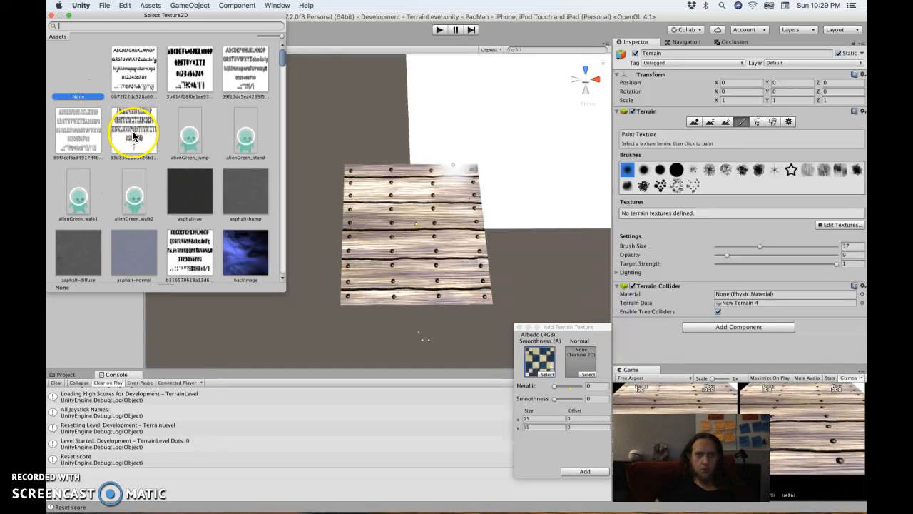
type("tile")
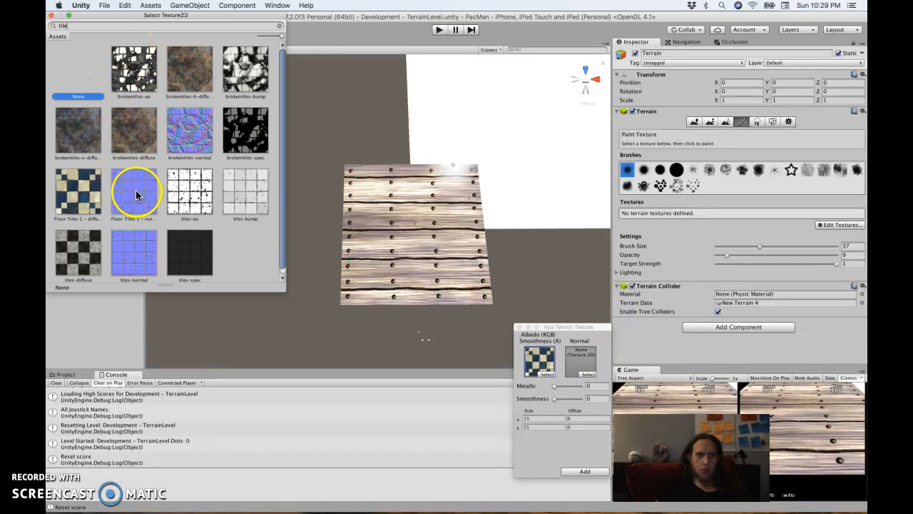
double_click(136, 195)
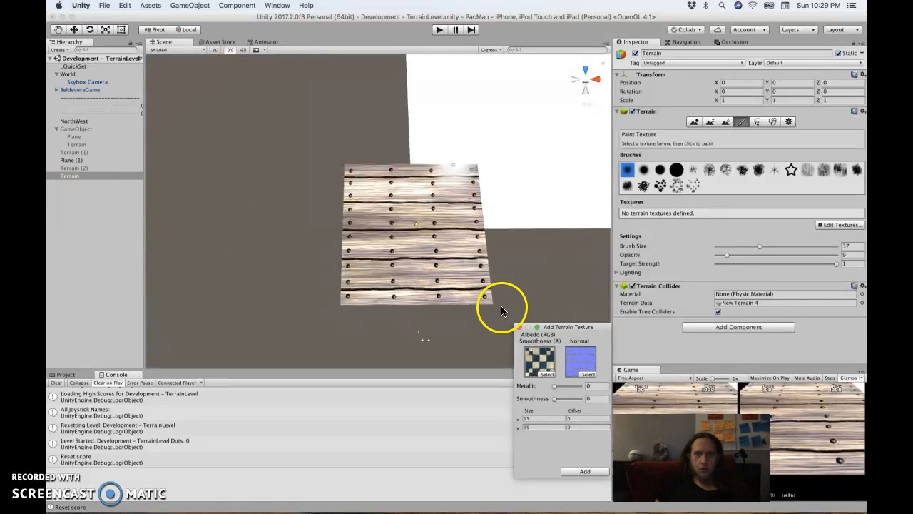
left_click(584, 472)
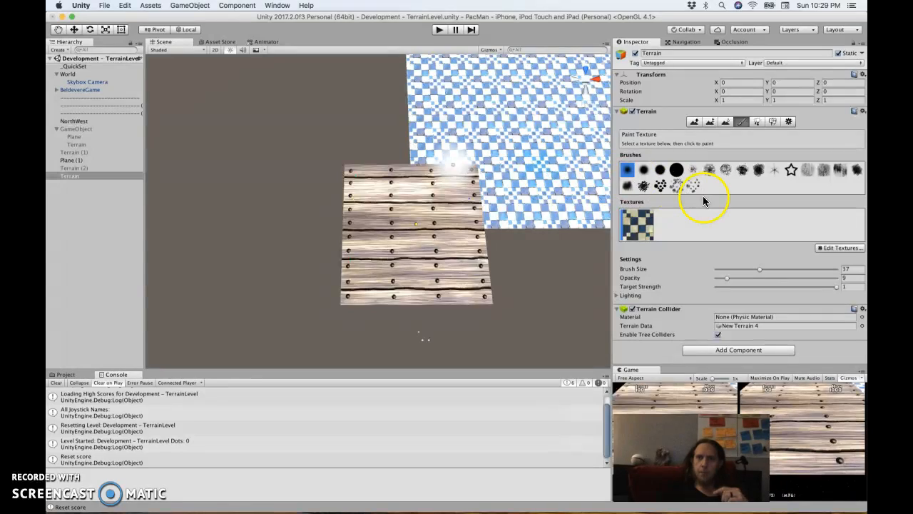
- Start a raw heightmap import in the terrain settings and open NewPatternQuad.raw from the Downloads folder
scroll(592, 186, "down", 10)
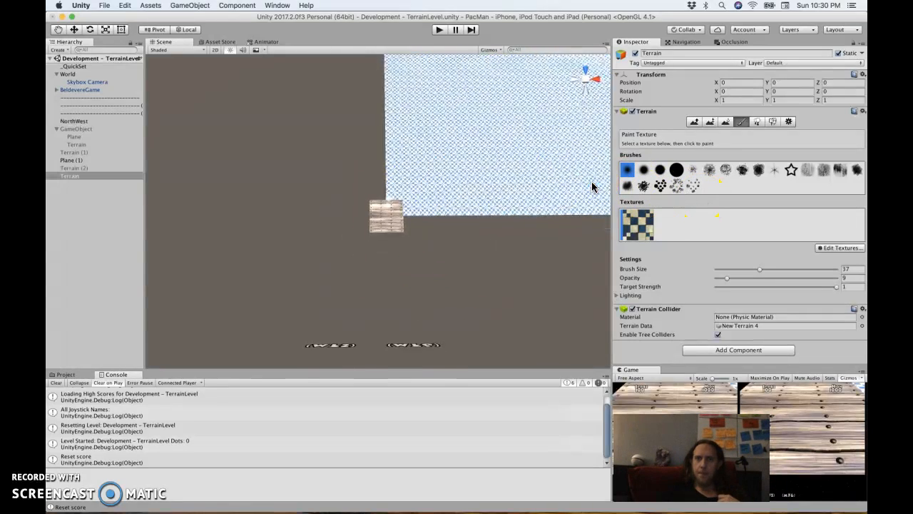
scroll(592, 187, "up", 10)
left_click(666, 200)
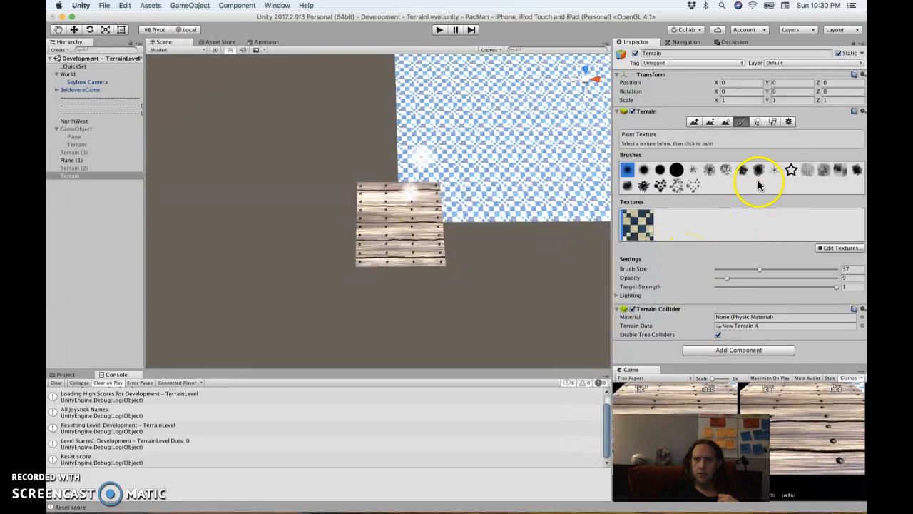
left_click(788, 123)
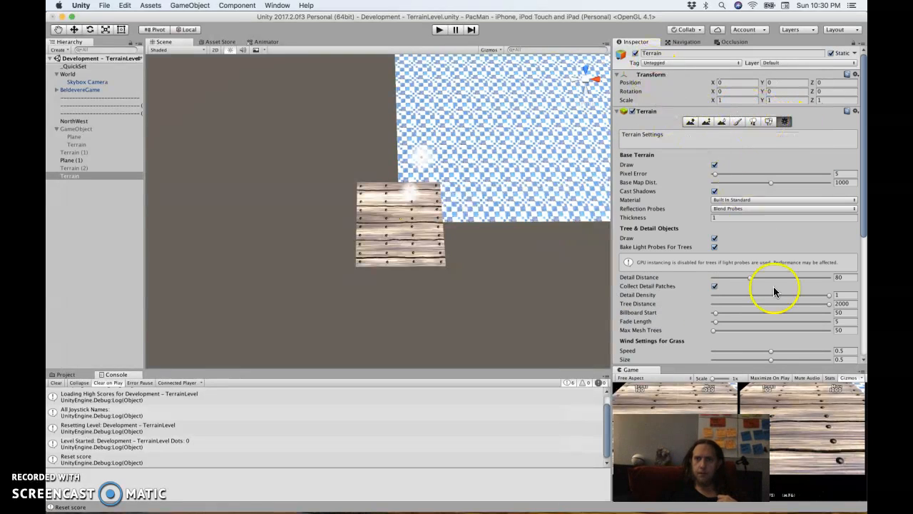
scroll(775, 291, "down", 6)
left_click(796, 287)
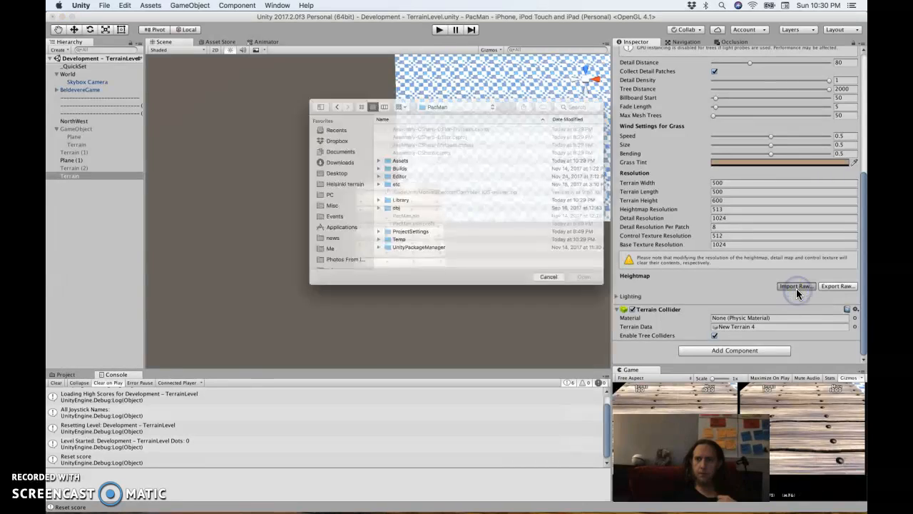
left_click(322, 169)
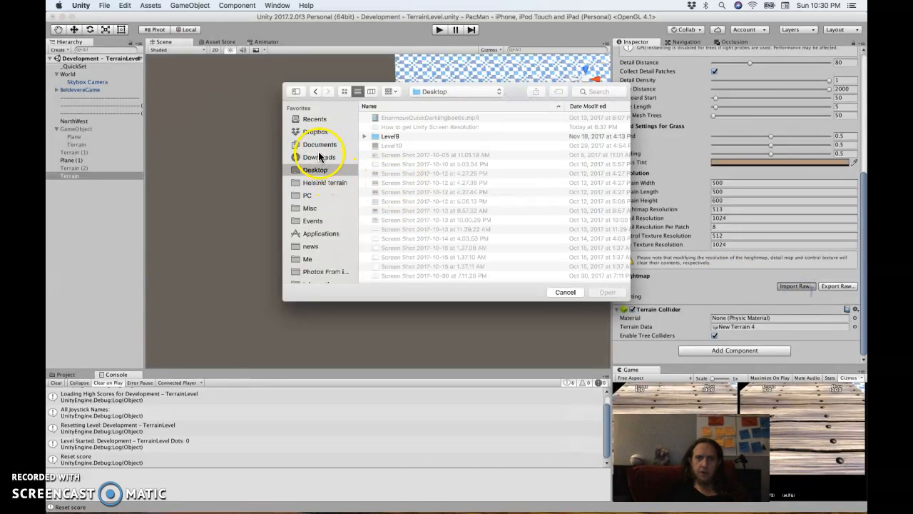
left_click(319, 157)
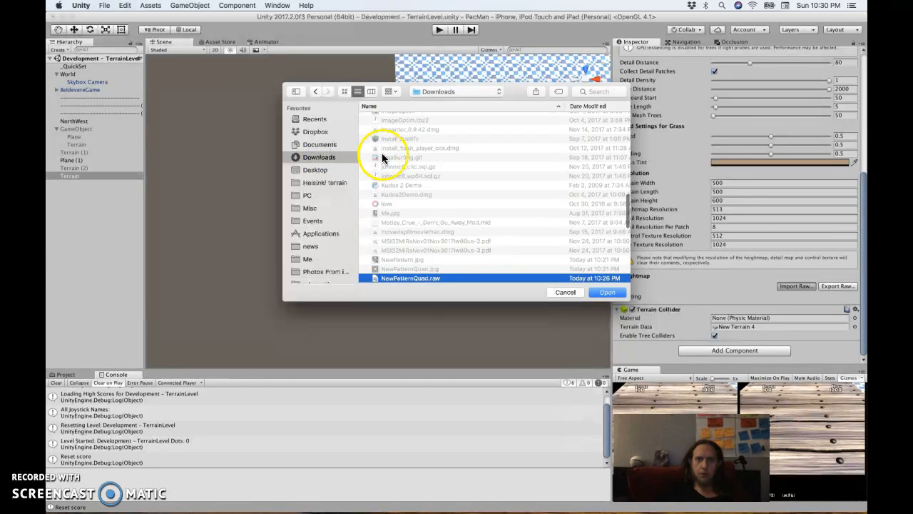
double_click(442, 277)
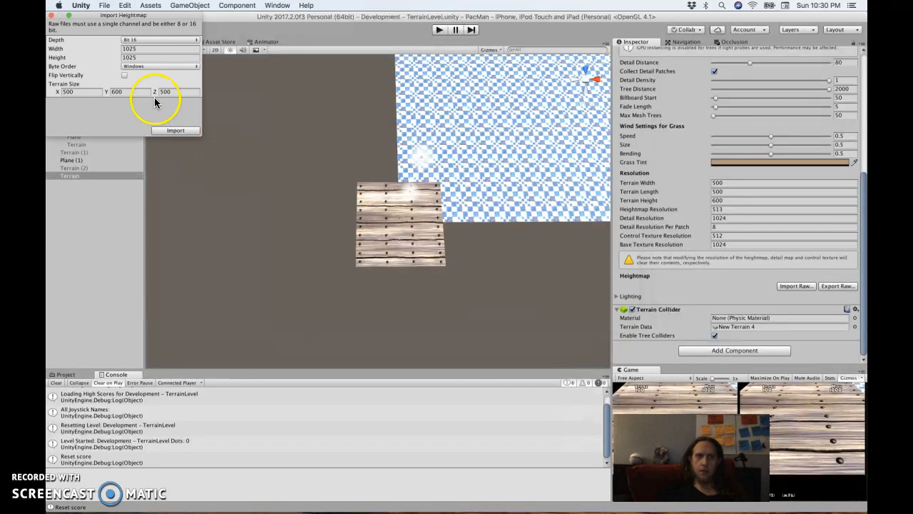
- Set the byte order to Mac and the terrain size to X 60, Y 2, Z 60, and import the heightmap
left_click(142, 66)
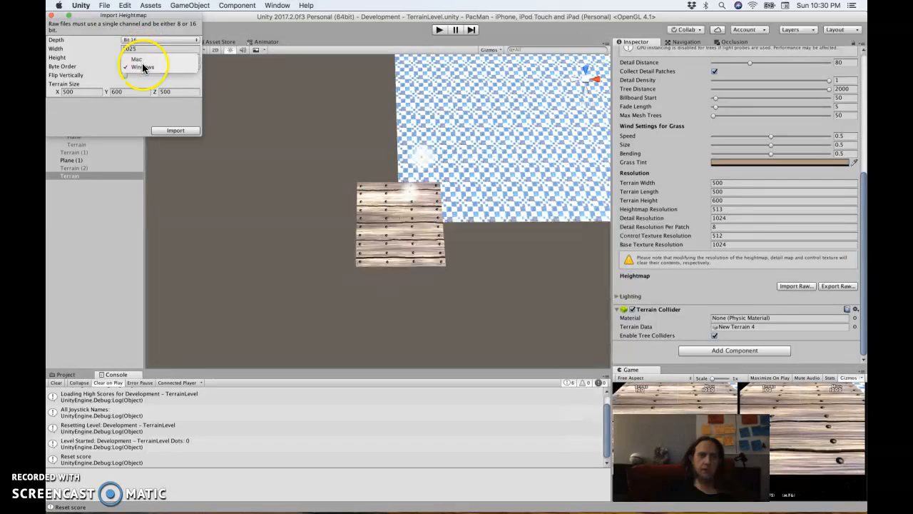
left_click(140, 60)
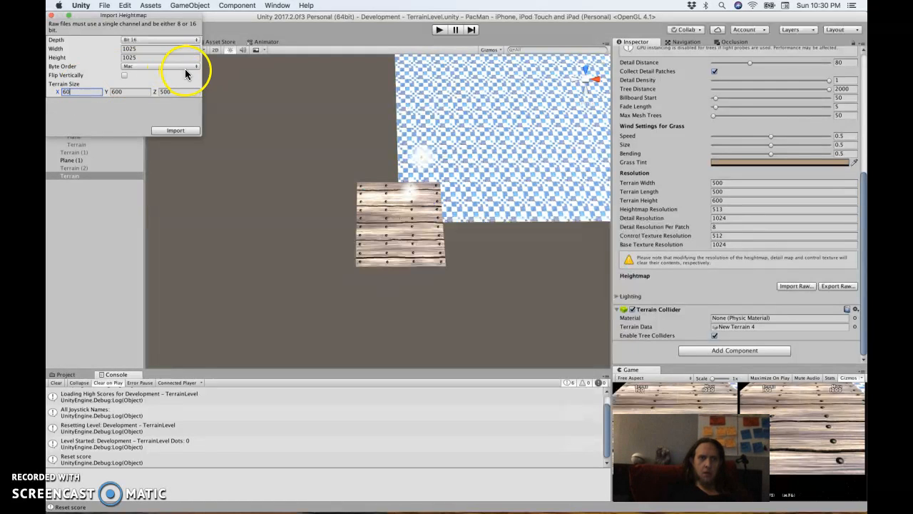
left_click(128, 91)
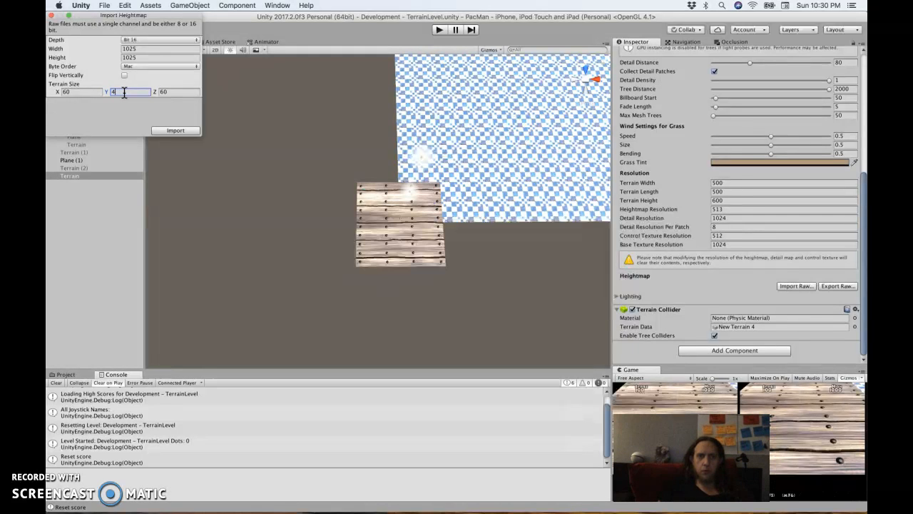
type("2")
left_click(173, 131)
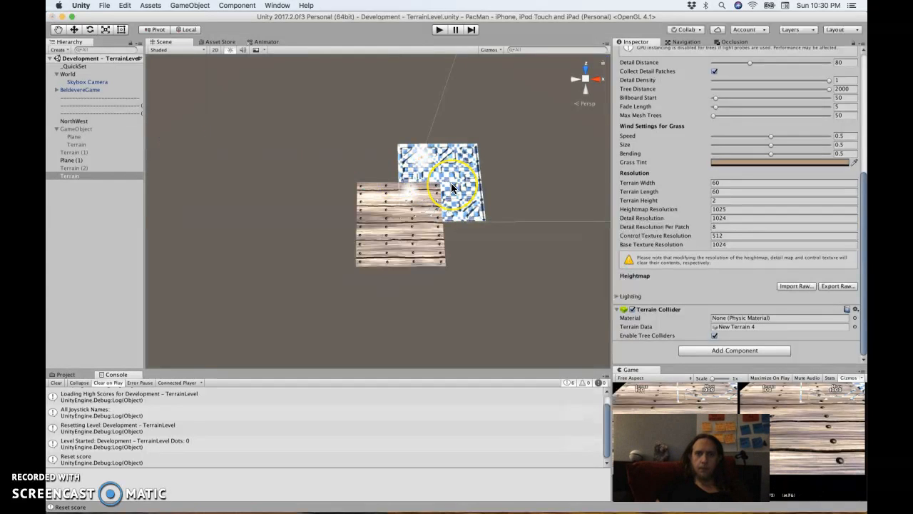
- Move the new terrain over the wood plank plane, to about X -30.3, Z -31.1
scroll(454, 187, "up", 5)
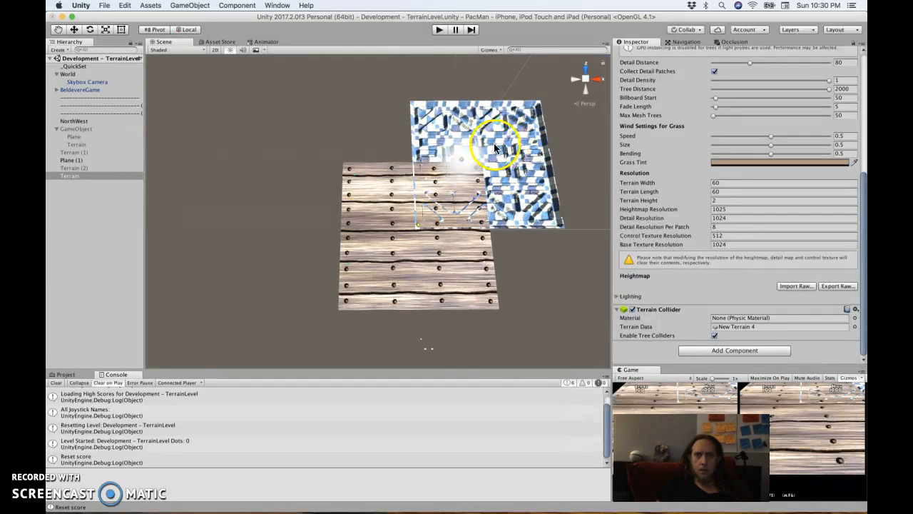
left_click(360, 134)
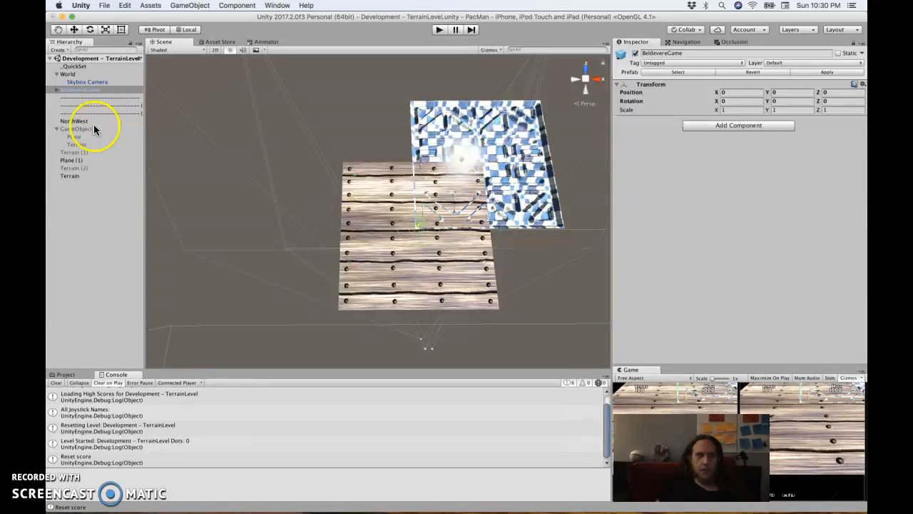
left_click(74, 177)
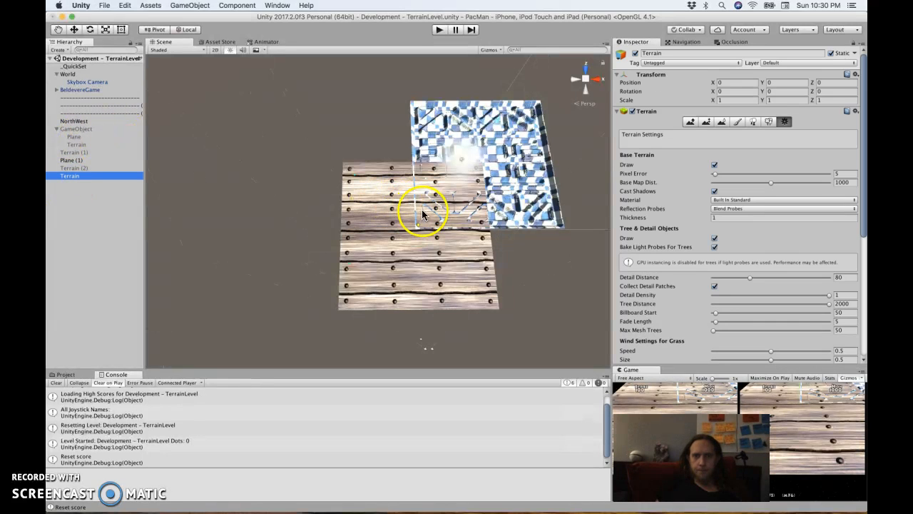
key("w")
left_click_drag(408, 239, 330, 320)
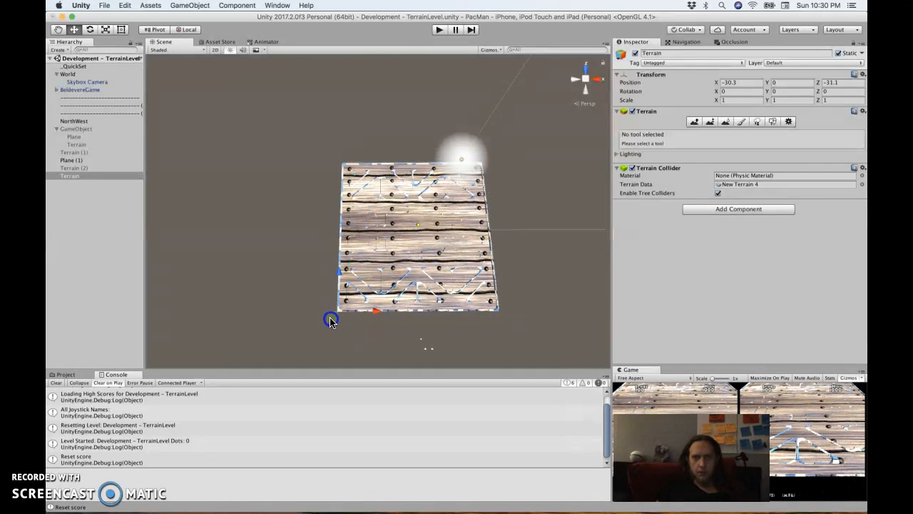
- Lower Plane (1) to about Y 0.62 so the terrain walls rise above it, and briefly run the game
scroll(395, 256, "up", 5)
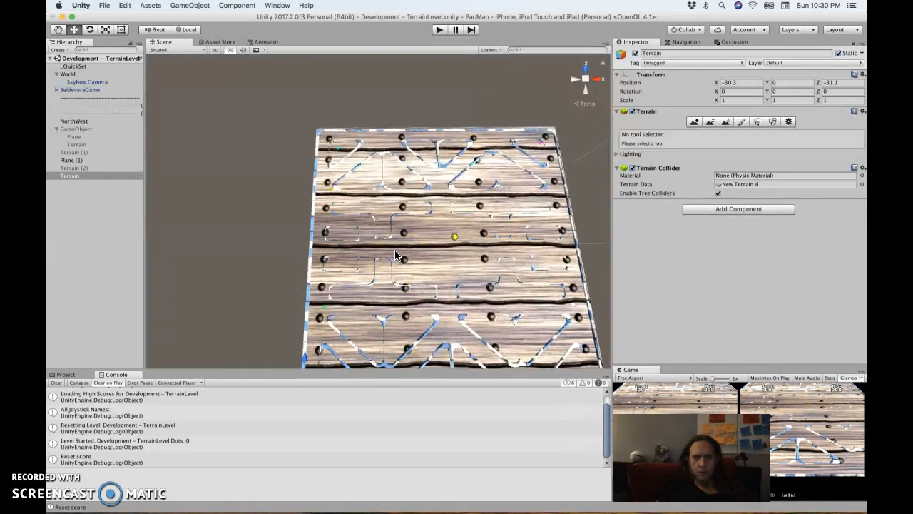
left_click(79, 164)
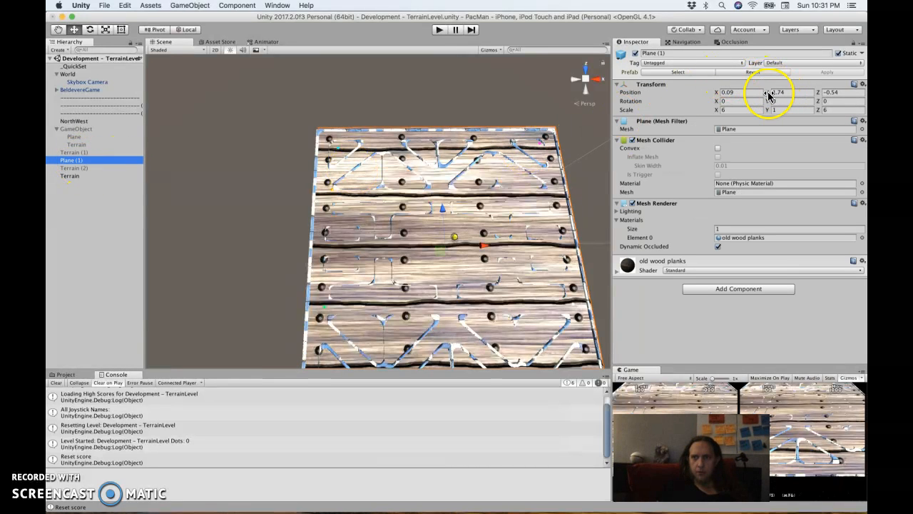
left_click_drag(769, 95, 748, 93)
right_click_drag(447, 214, 447, 147)
left_click(441, 30)
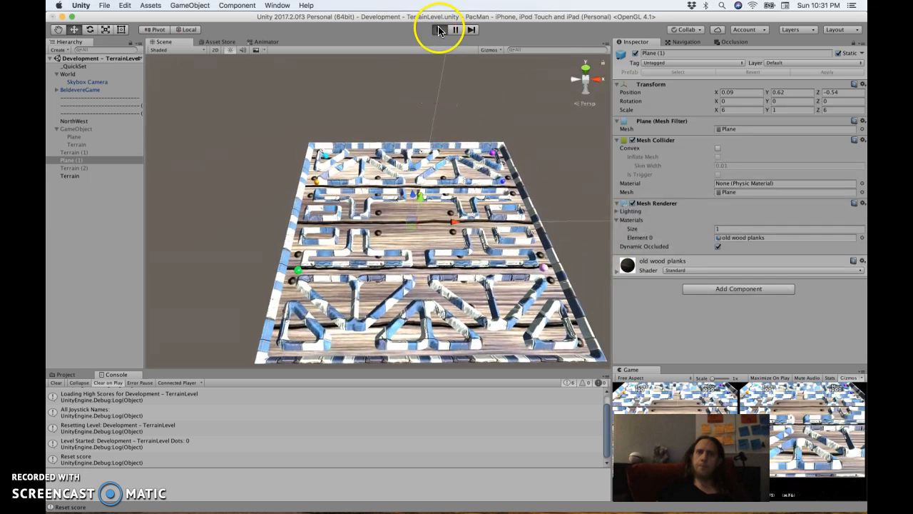
left_click(440, 30)
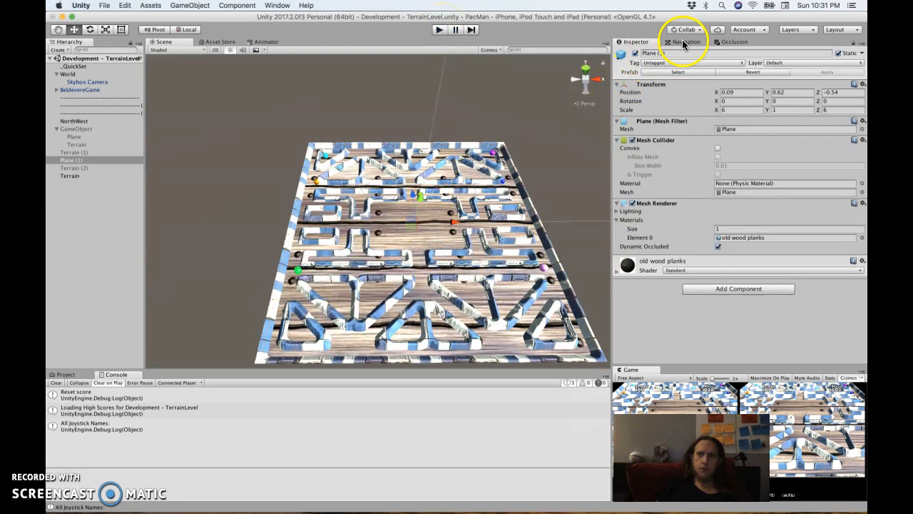
- Set the terrain's navigation area to Not Walkable and bake the NavMesh
left_click(100, 177)
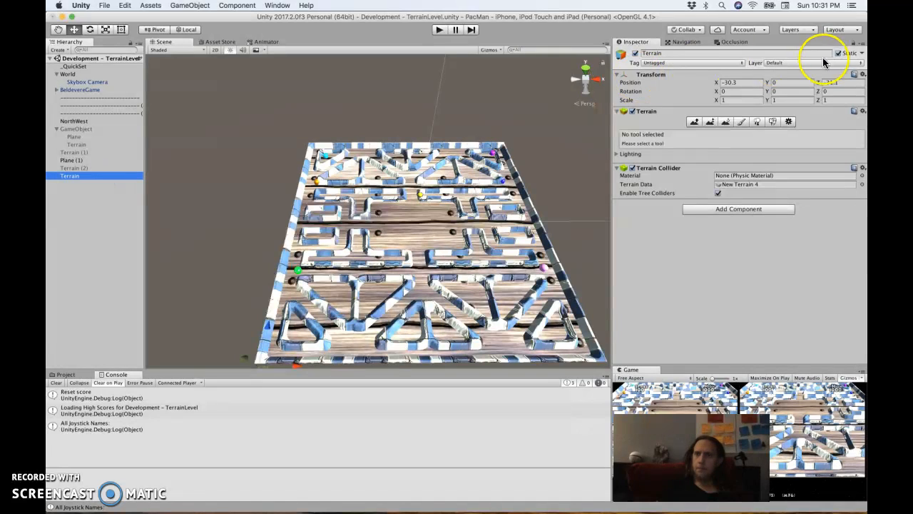
left_click(675, 45)
left_click(719, 135)
left_click(715, 142)
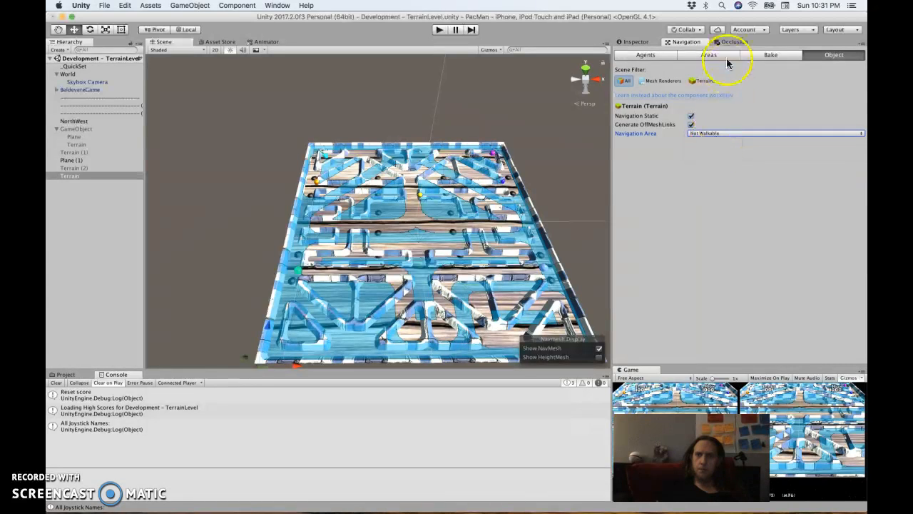
left_click(759, 57)
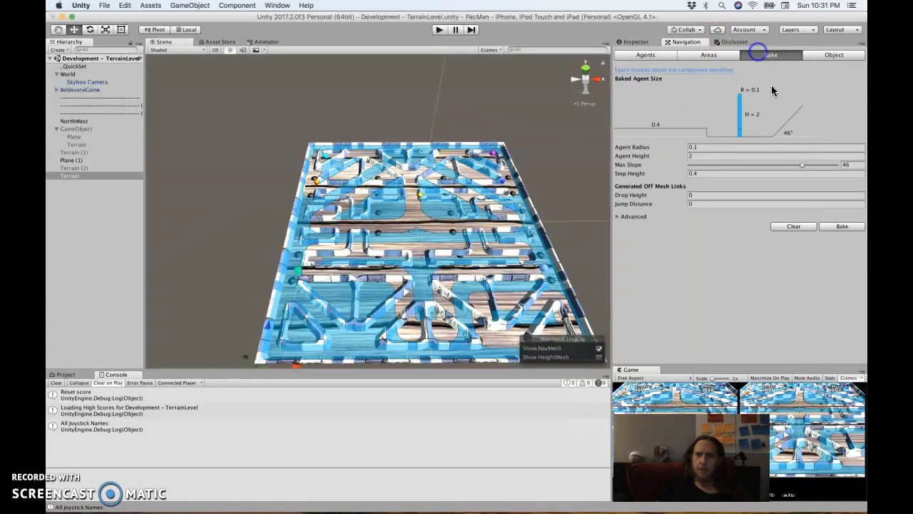
left_click(836, 226)
- Run the game in a maximized Game view to test the ghosts' movement through the maze, and stop it
left_click(401, 211)
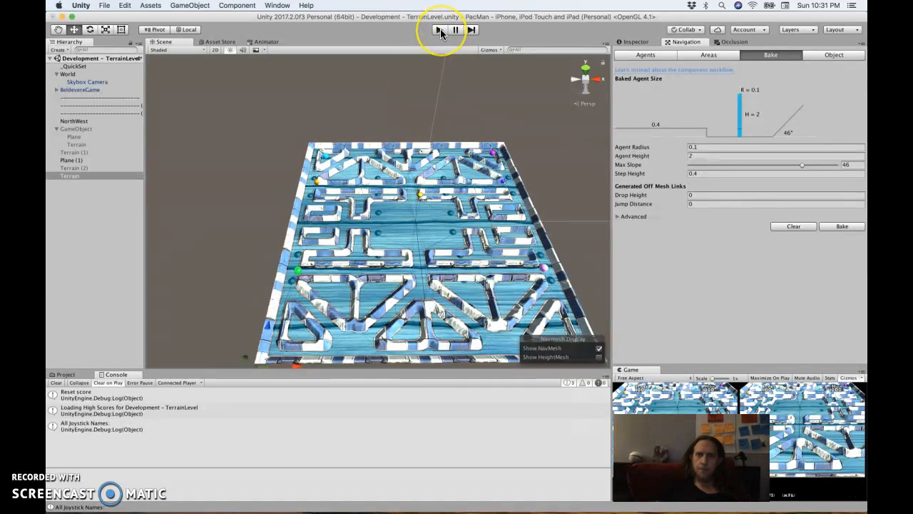
key("XF86AudioMute")
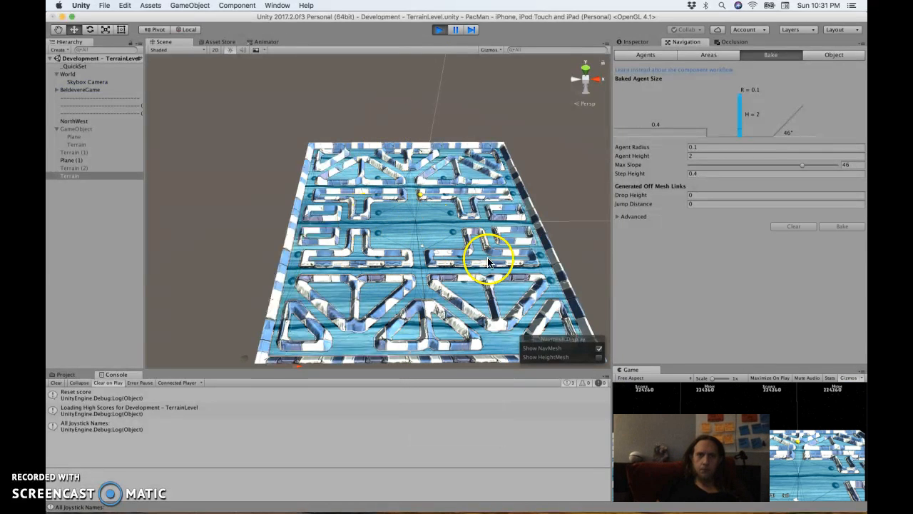
key("shift+space")
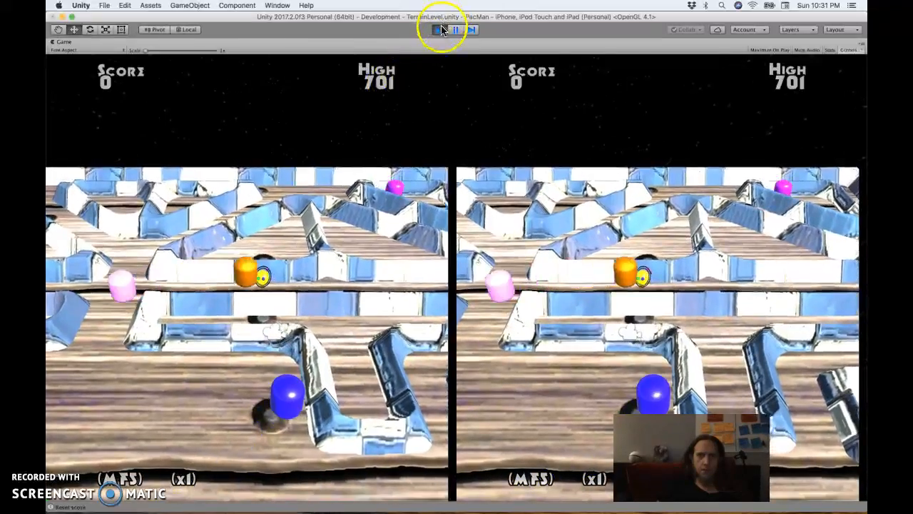
left_click(440, 29)
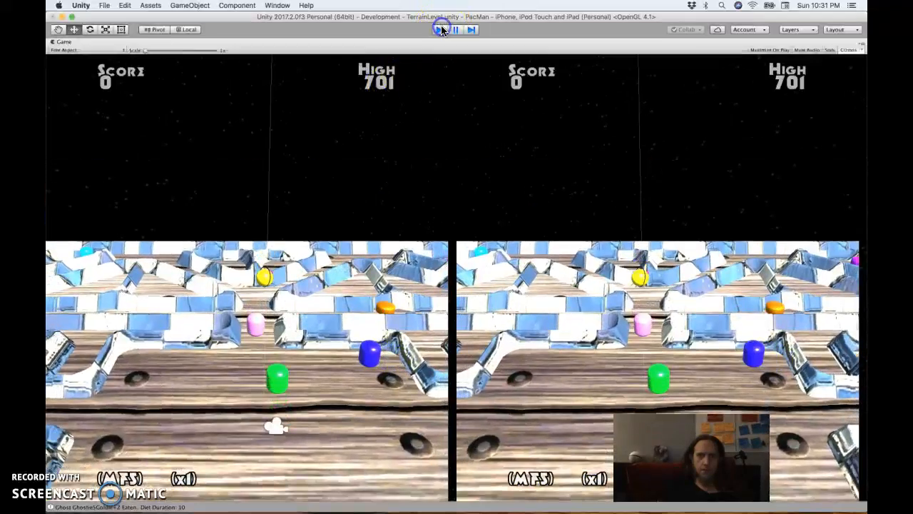
left_click(57, 483)
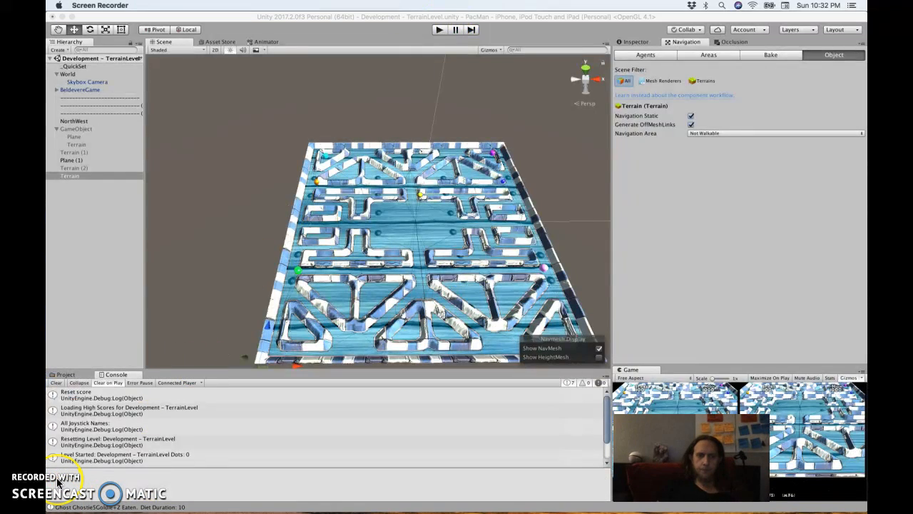